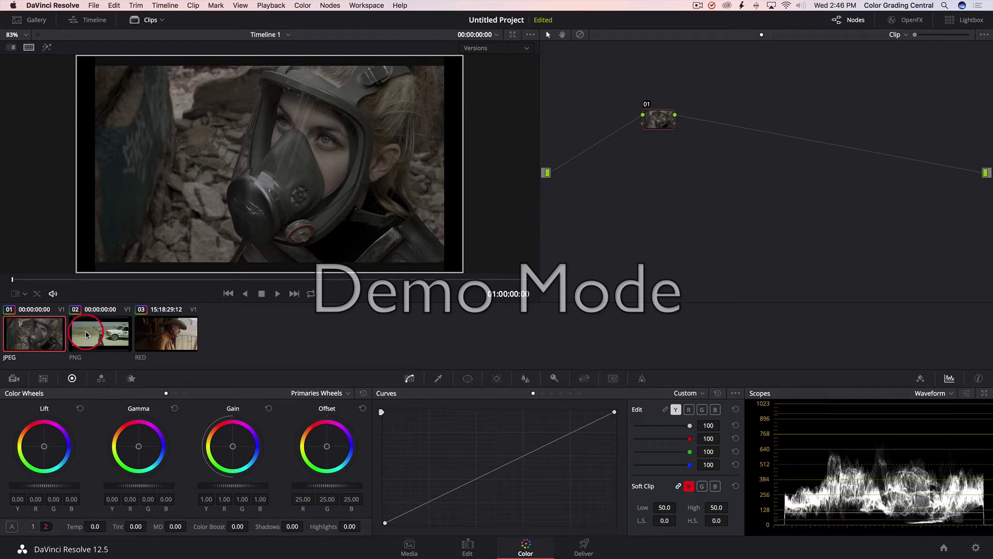
Step: On the JPEG clip, raise the luma curve's black point slightly and pull its white point inward to brighten the highlights
left_click(85, 334)
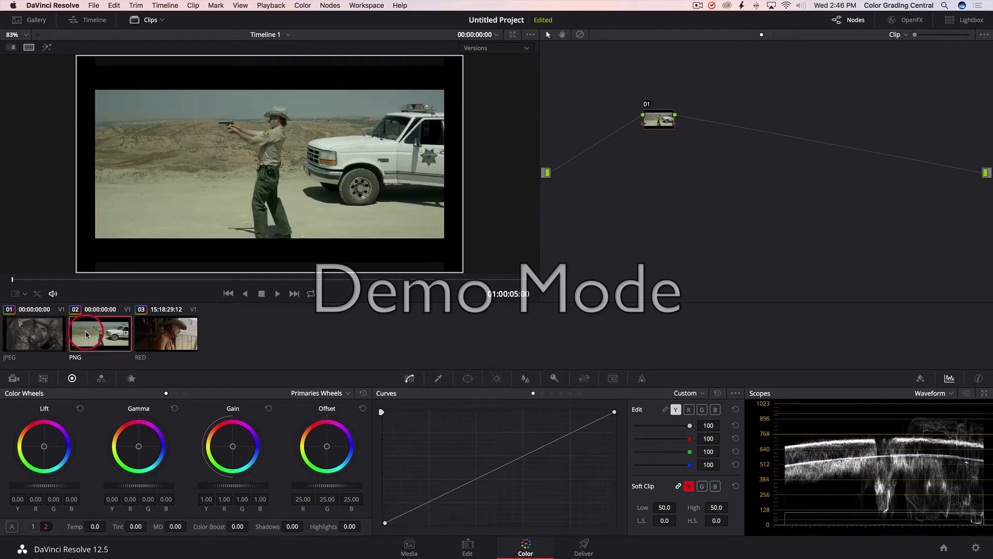
key("Down")
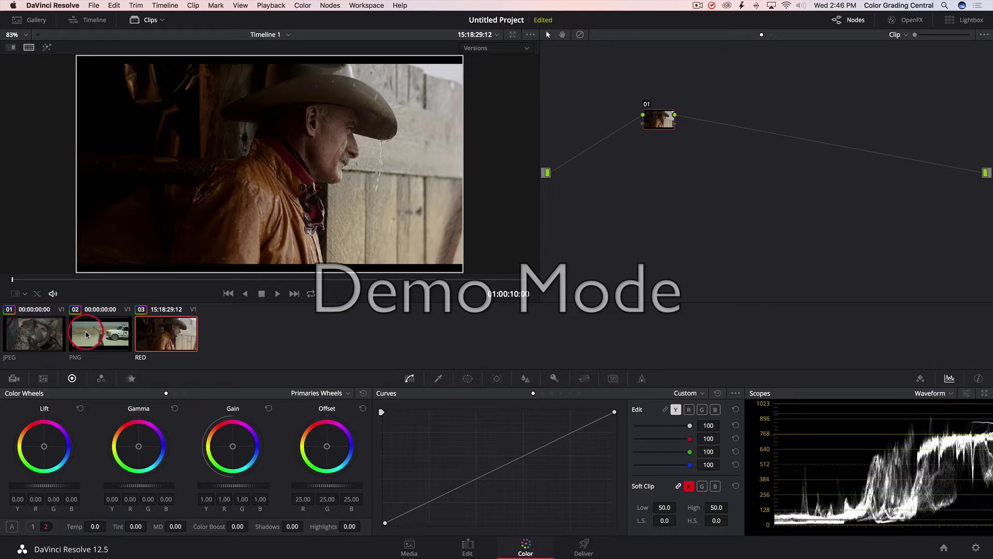
key("Up")
key("Up")
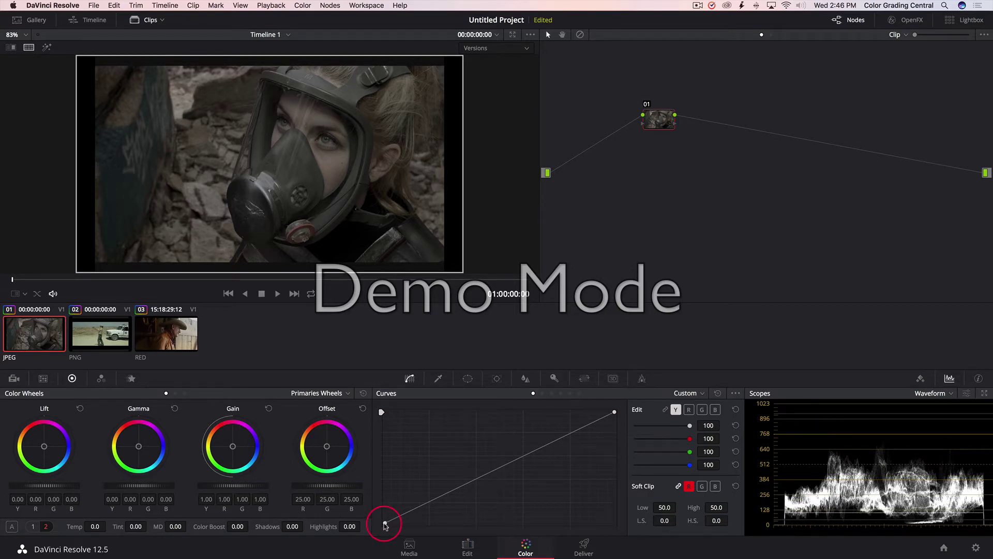
left_click_drag(384, 525, 385, 519)
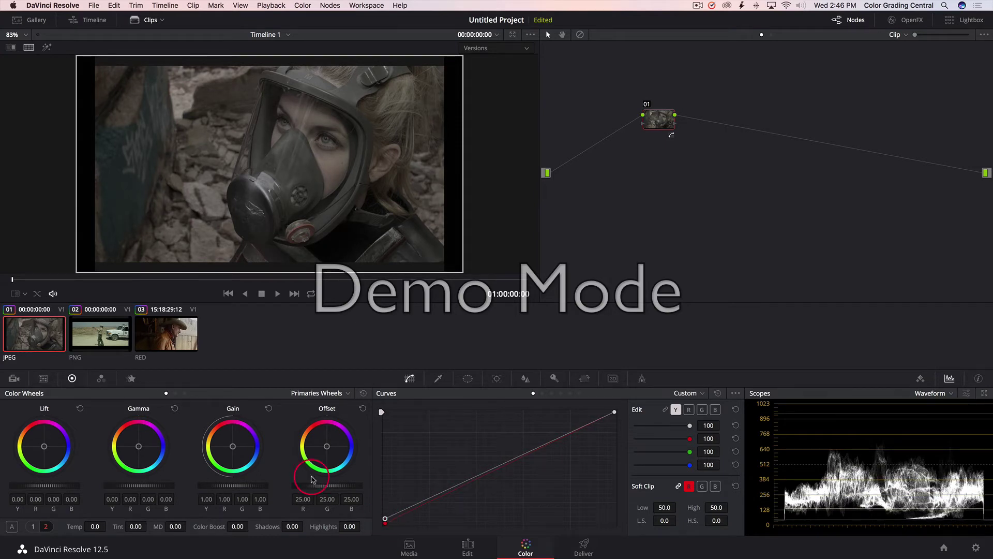
left_click_drag(614, 414, 547, 412)
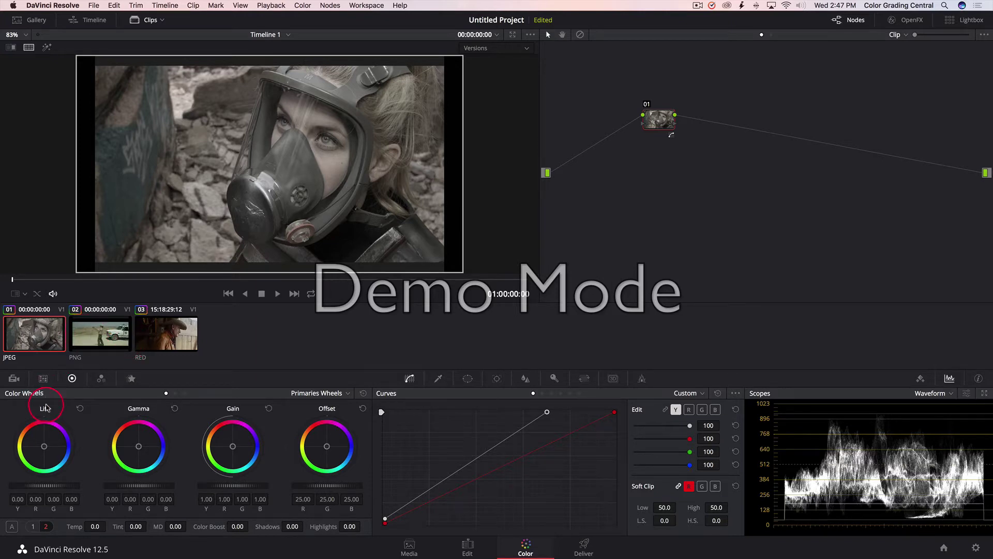
Step: Show the Vectorscope and set the JPEG clip's saturation to 100 on node 01
left_click(32, 526)
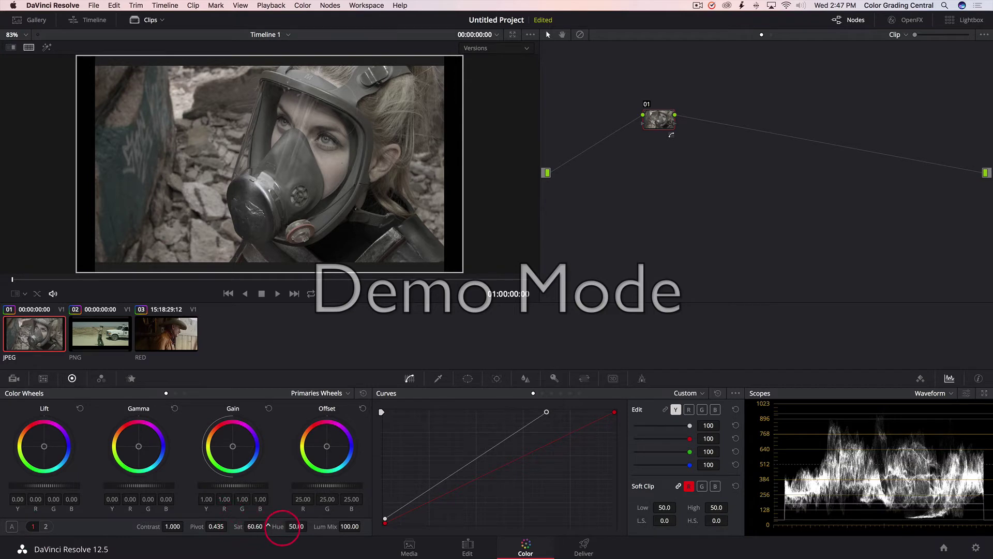
left_click_drag(268, 525, 300, 526)
left_click(951, 393)
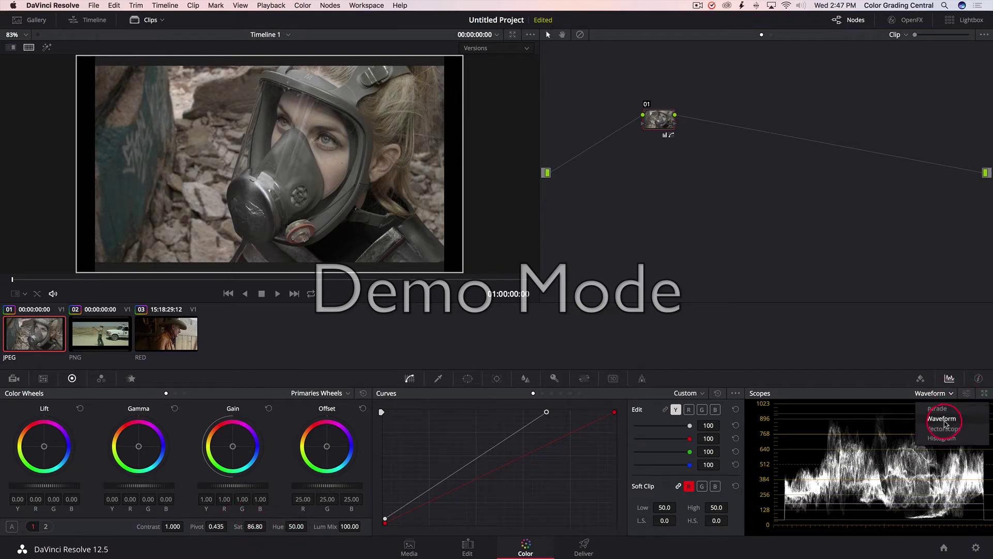
left_click(944, 428)
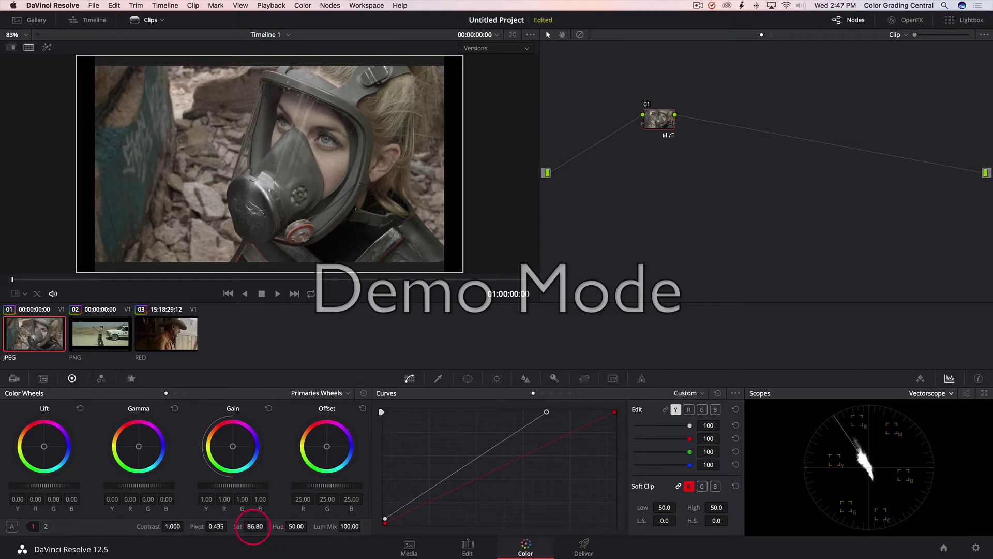
double_click(255, 527)
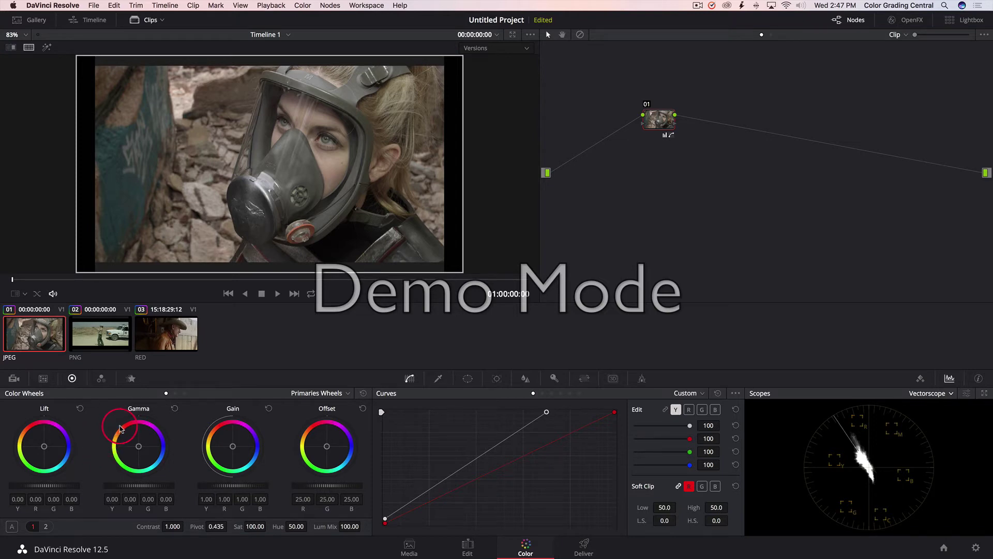
Step: Add a serial node after node 01 and set its saturation to 57
key("alt+s")
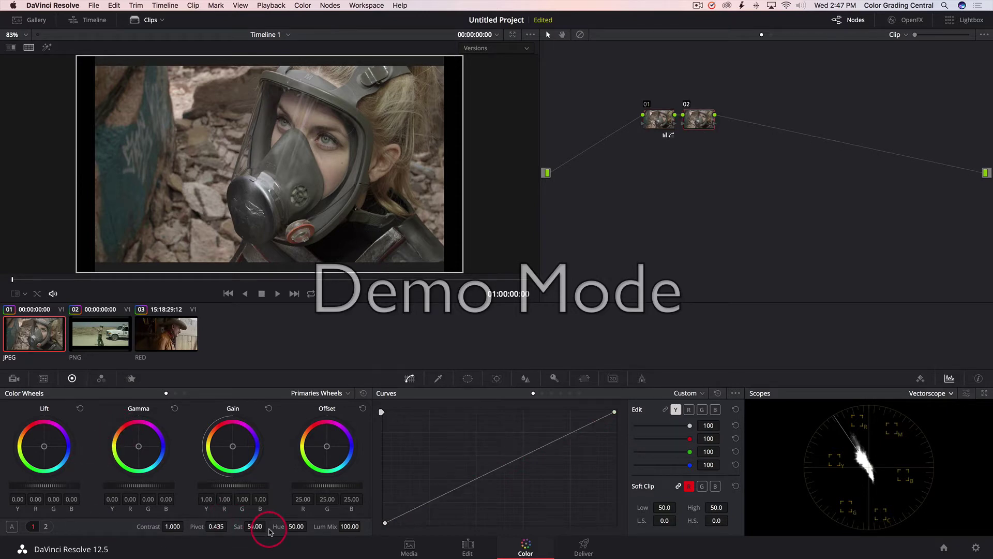
mouse_move(261, 526)
left_mouse_down()
mouse_move(298, 526)
mouse_move(284, 524)
left_mouse_up()
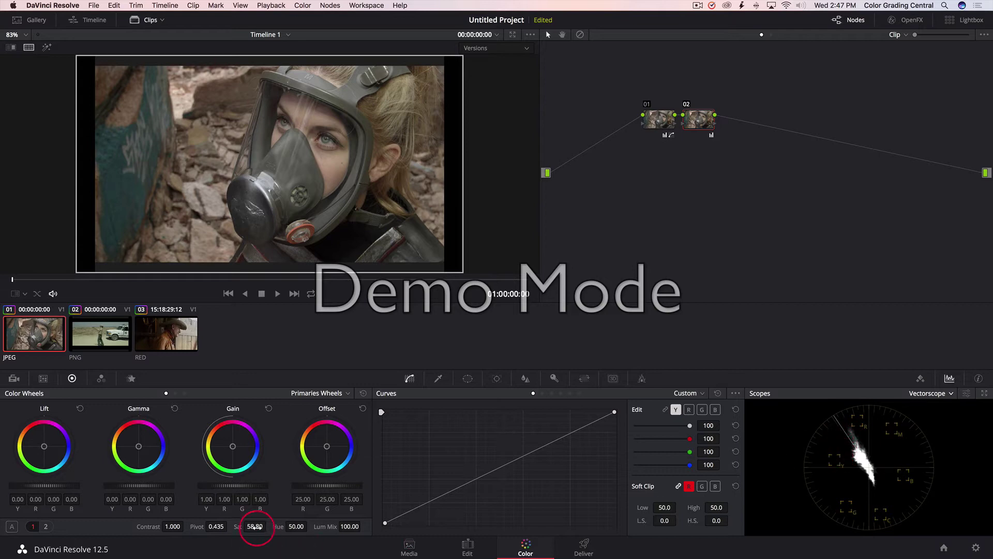
left_click_drag(256, 528, 253, 528)
Step: Switch the scope to Waveform and slightly raise the luma curve's black point on the PNG and RED clips
left_click(951, 394)
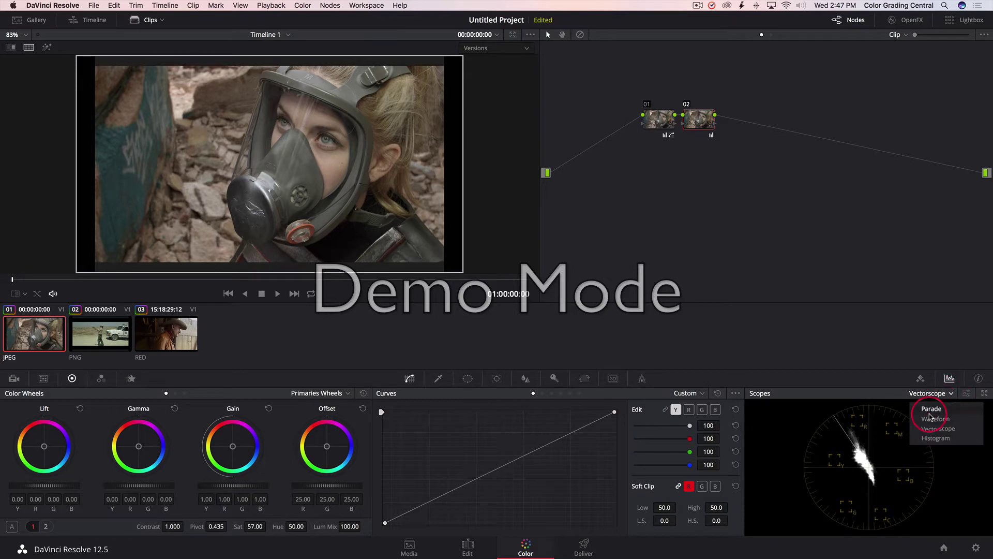
left_click(114, 340)
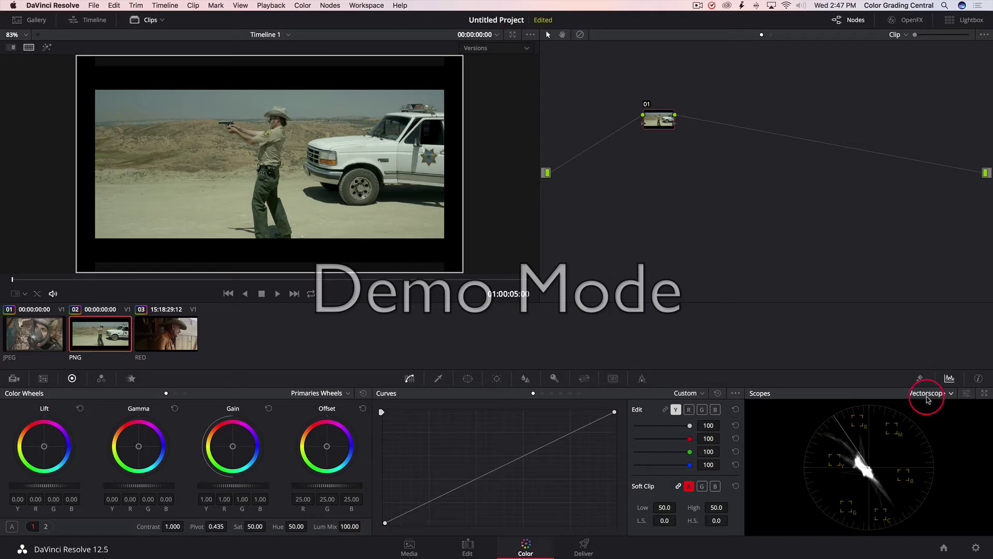
left_click(926, 394)
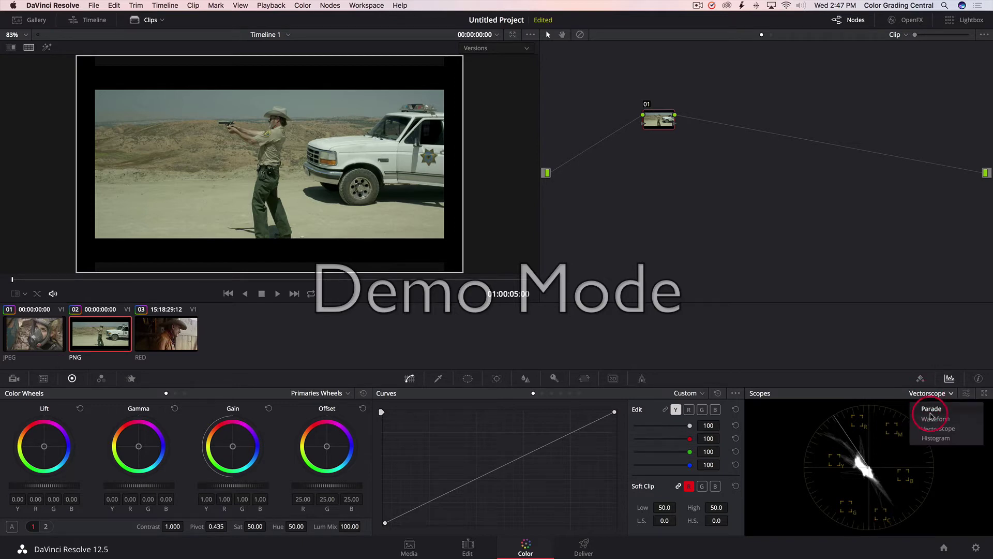
left_click(932, 419)
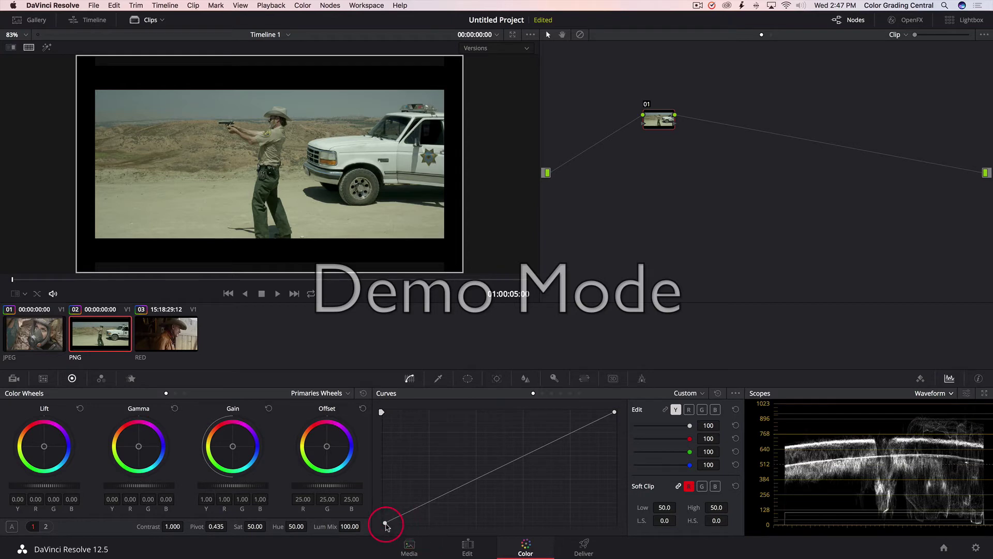
left_click_drag(385, 525, 385, 517)
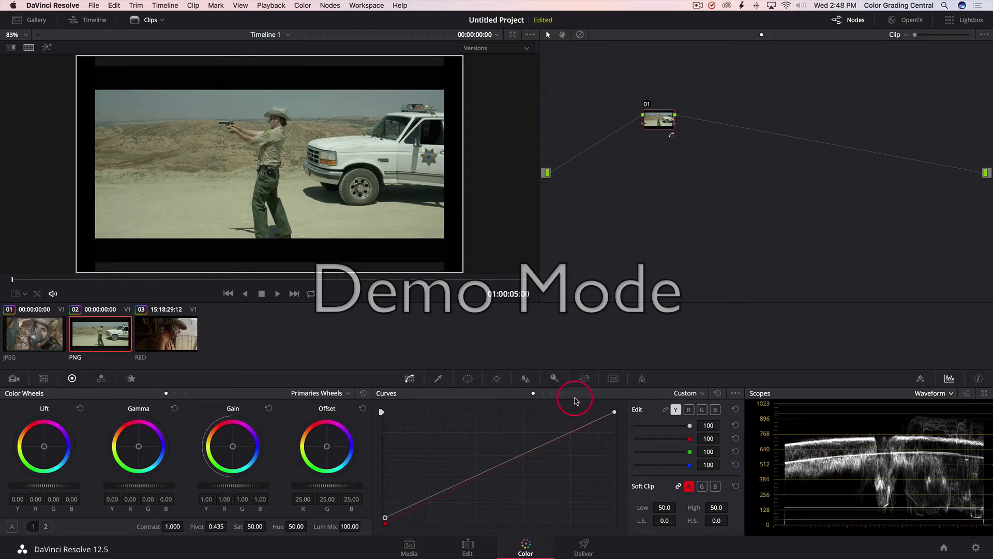
left_click(174, 341)
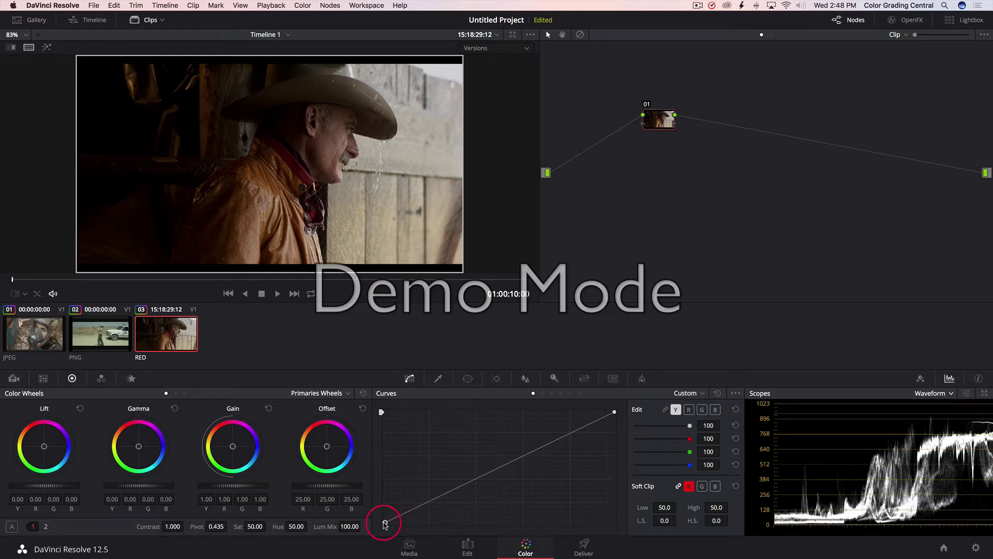
left_click_drag(385, 524, 385, 520)
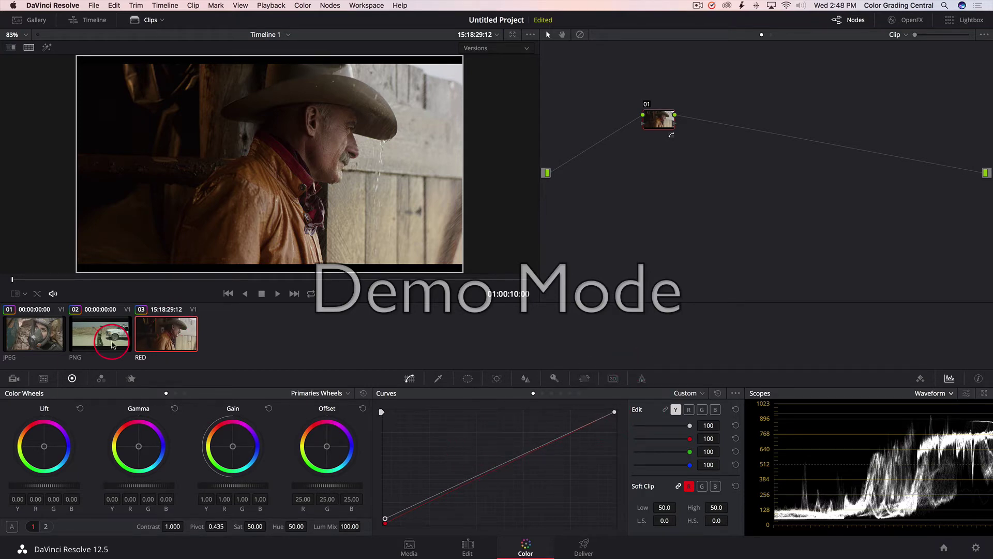
Step: On node 02 of the JPEG clip, lift the luma curve's upper midtones with a new point and nudge the black point inward
left_click(38, 335)
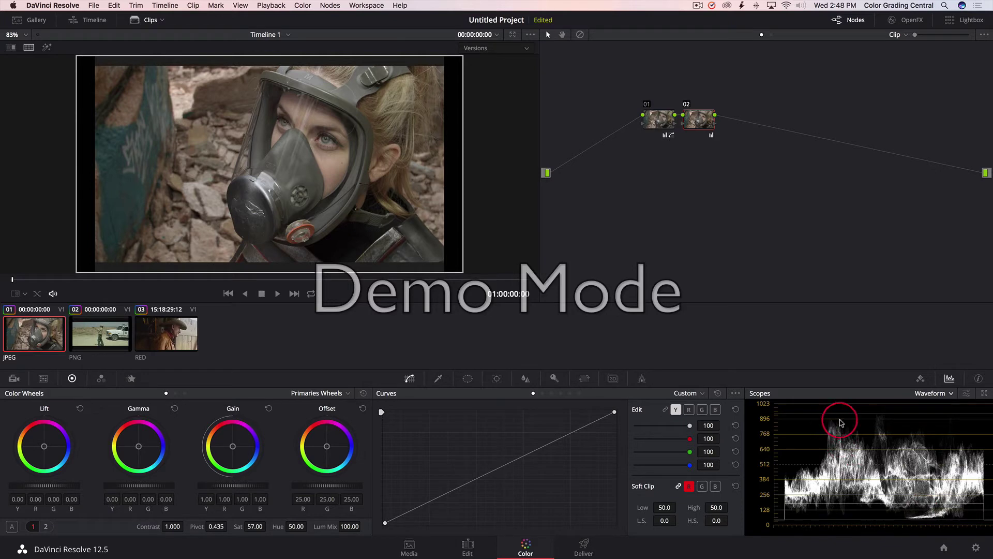
left_click(92, 334)
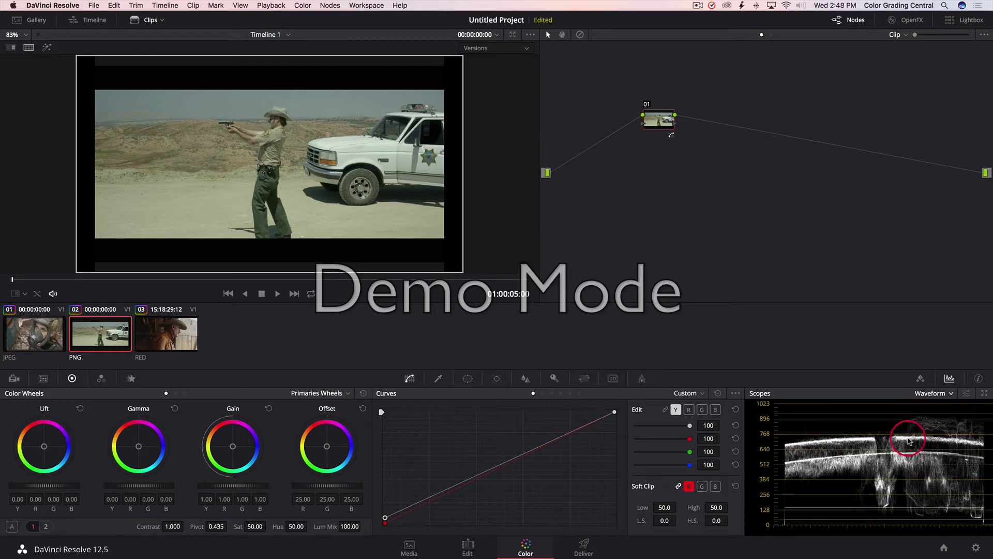
left_click(14, 345)
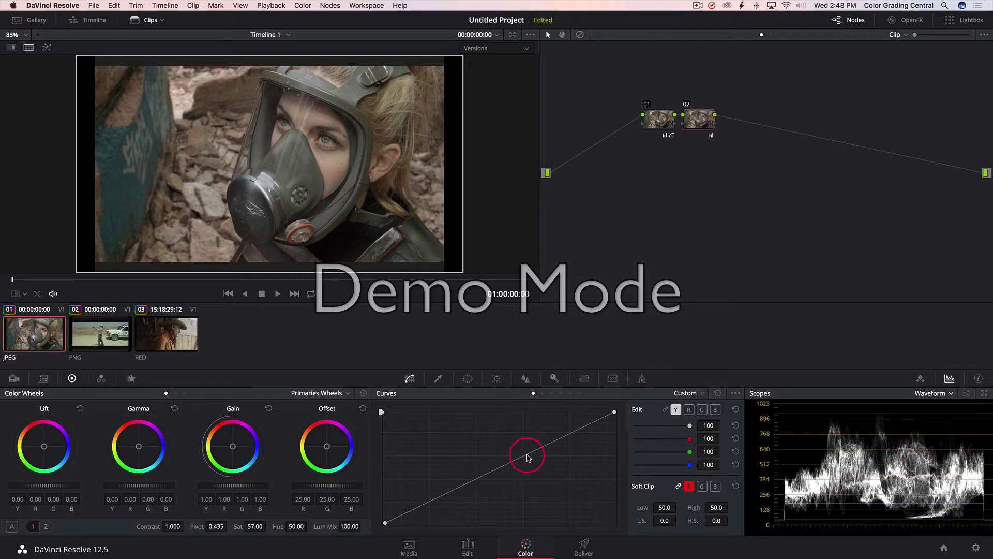
left_click_drag(528, 454, 533, 447)
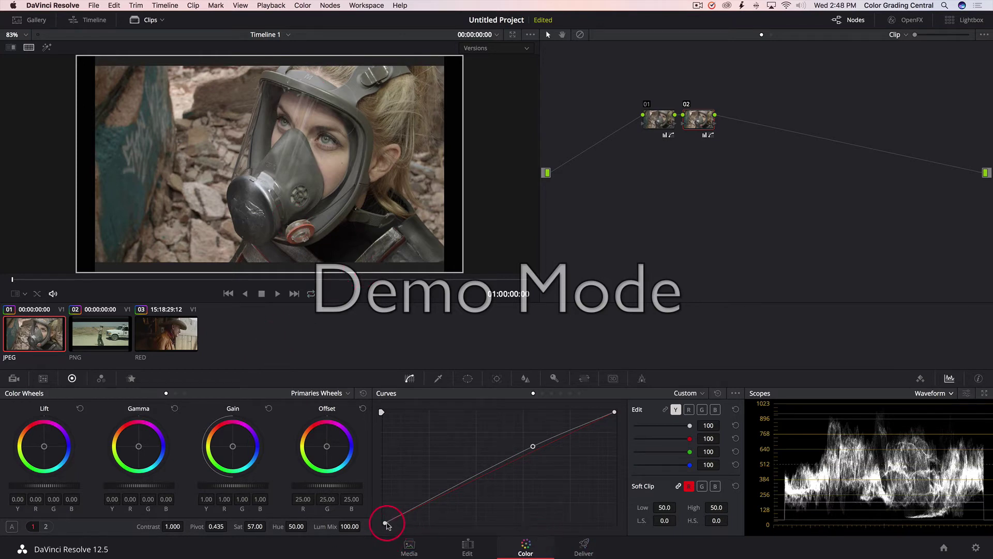
left_click_drag(387, 524, 387, 525)
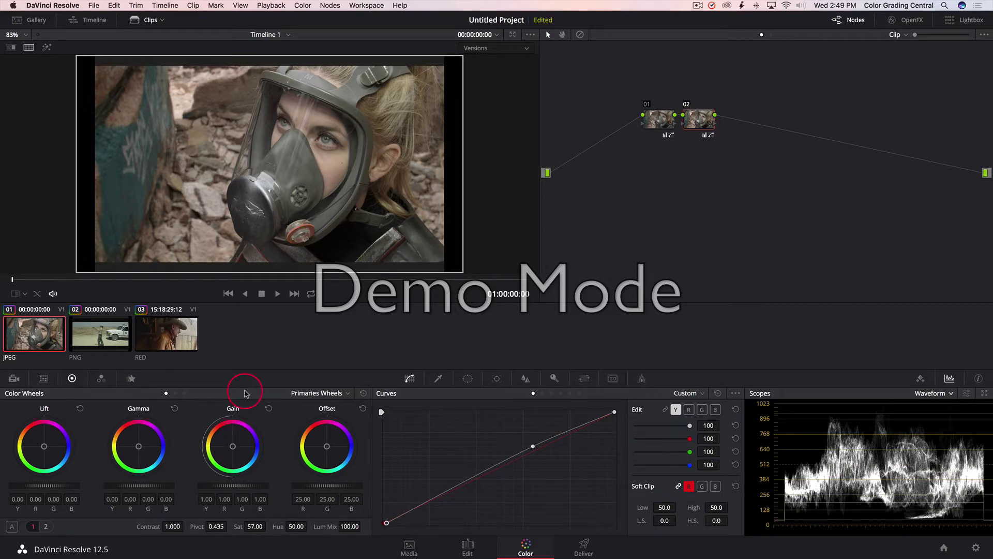
Step: Add a control point in the highlights of the RED clip's luma curve
left_click(107, 340)
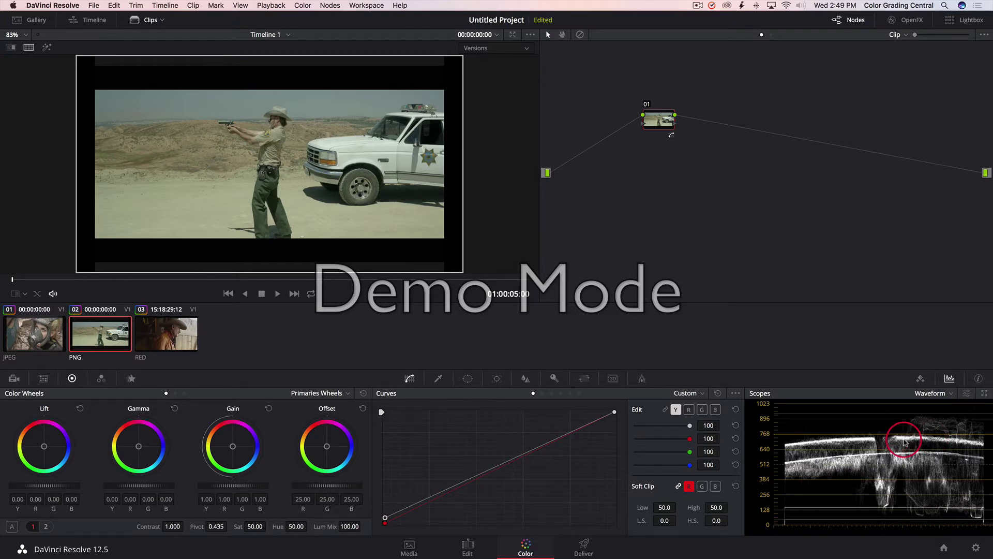
left_click(171, 333)
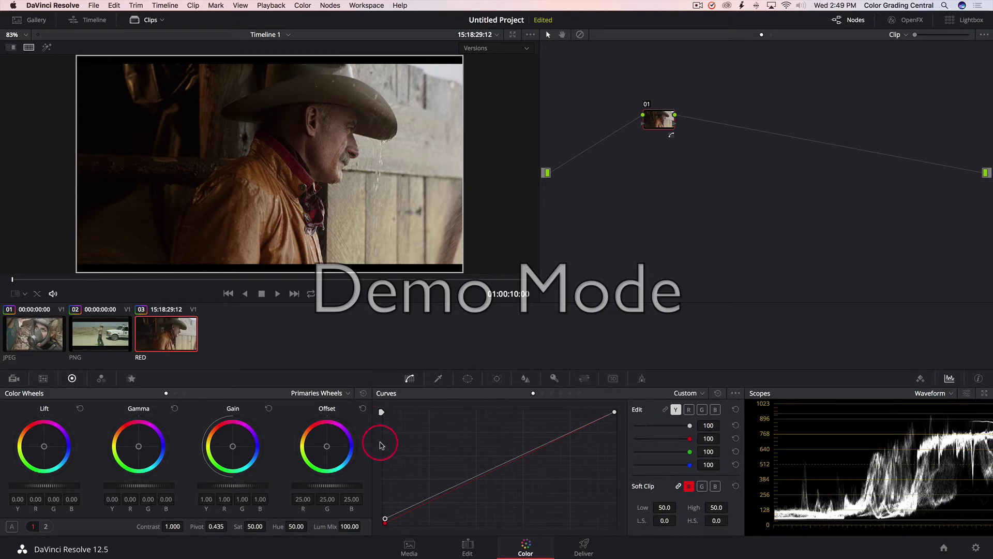
left_click(580, 431)
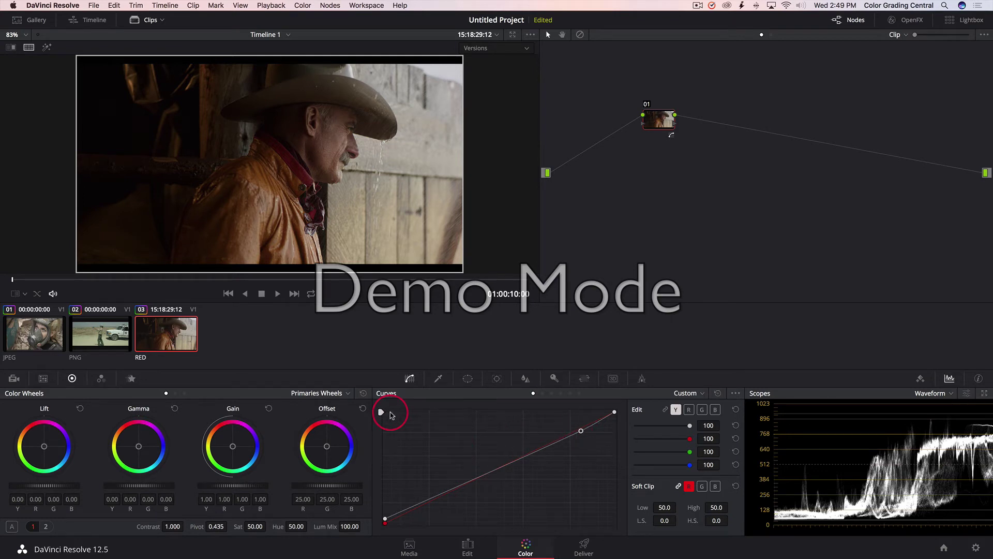
Step: Compare the JPEG, PNG and RED clips in the normal and full-screen viewer, and refresh the scopes display
left_click(34, 332)
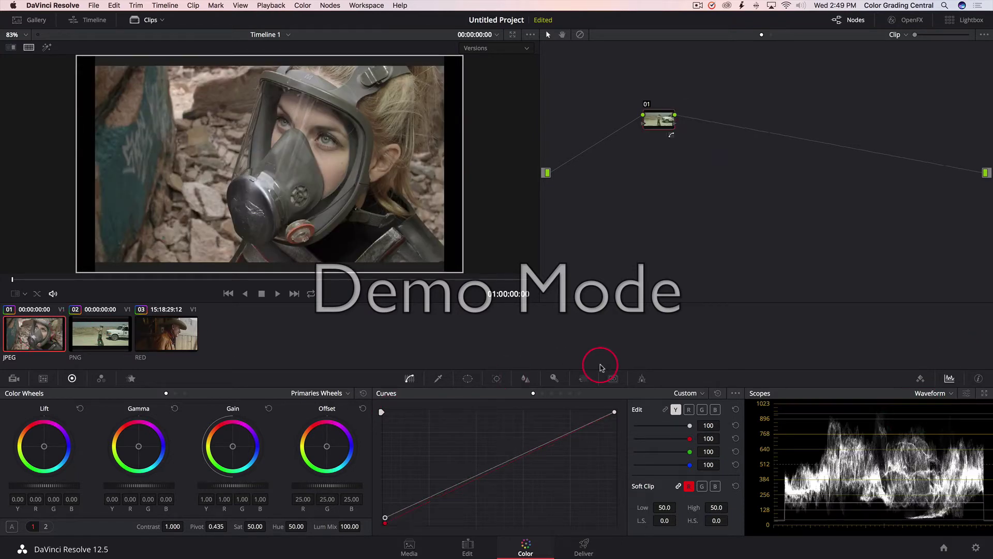
key("Down")
key("Down")
key("Up")
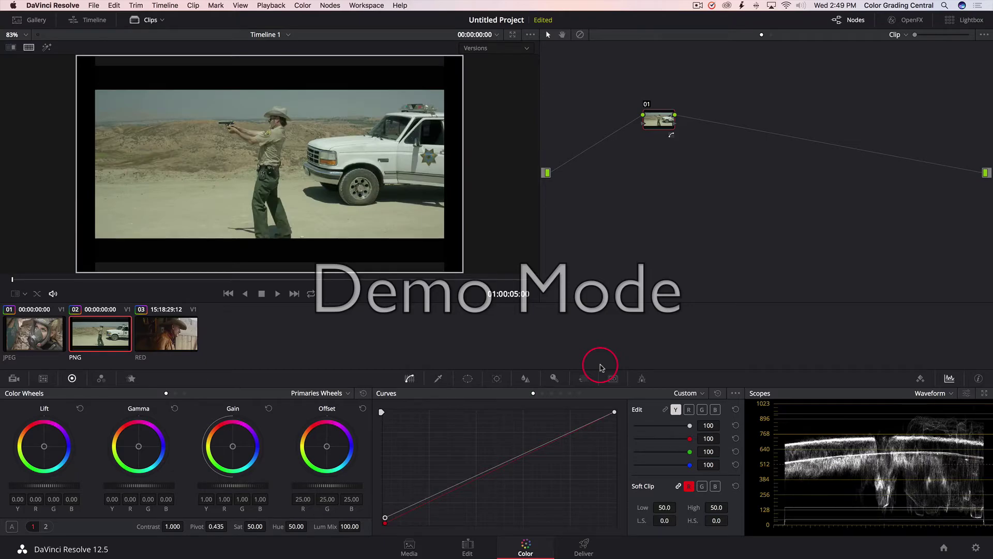
key("super+f")
key("Up")
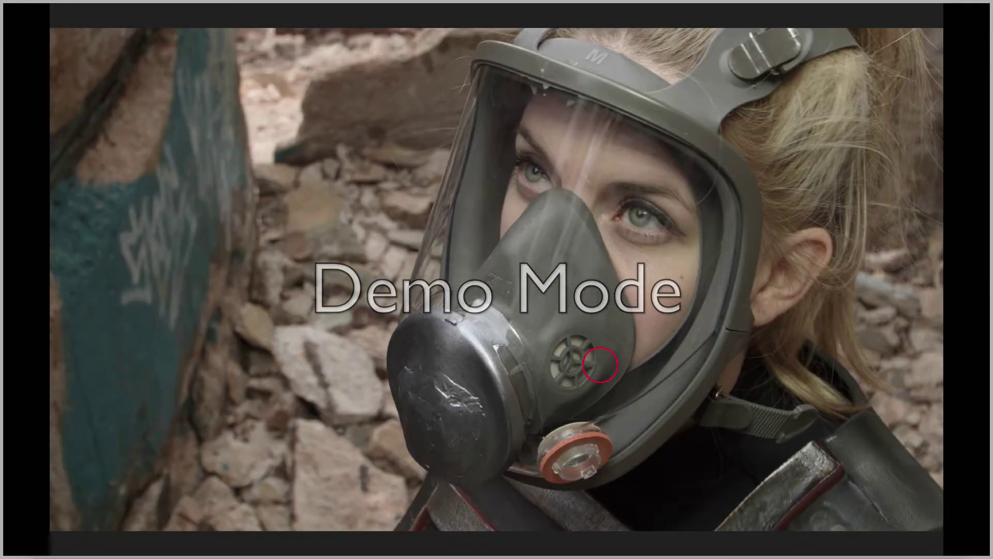
key("Up")
key("Up")
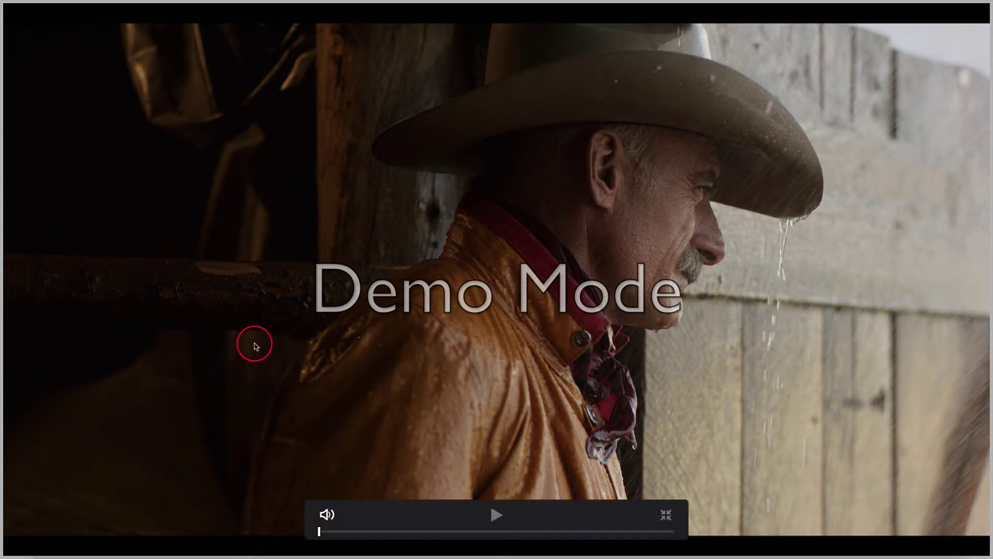
key("super+f")
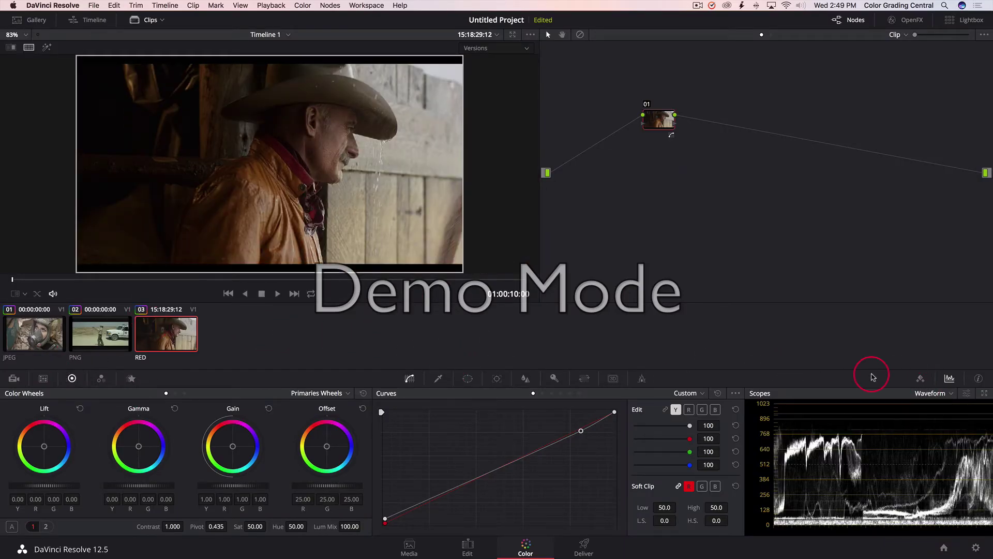
left_click(926, 383)
left_click(950, 378)
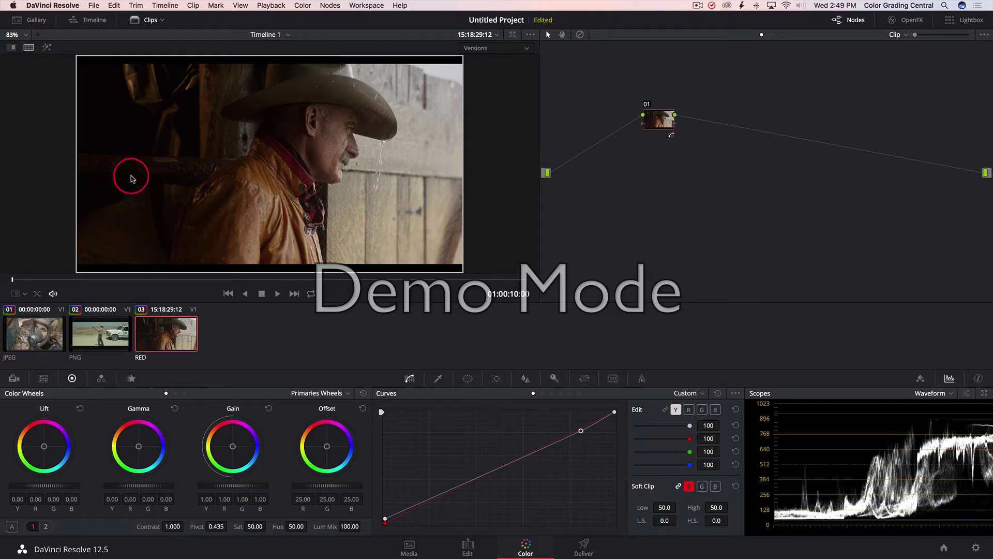
Step: Set the viewer overlay to Qualifier, adjust the black point of the RED clip's luma curve further, and go to the PNG clip
left_click(24, 293)
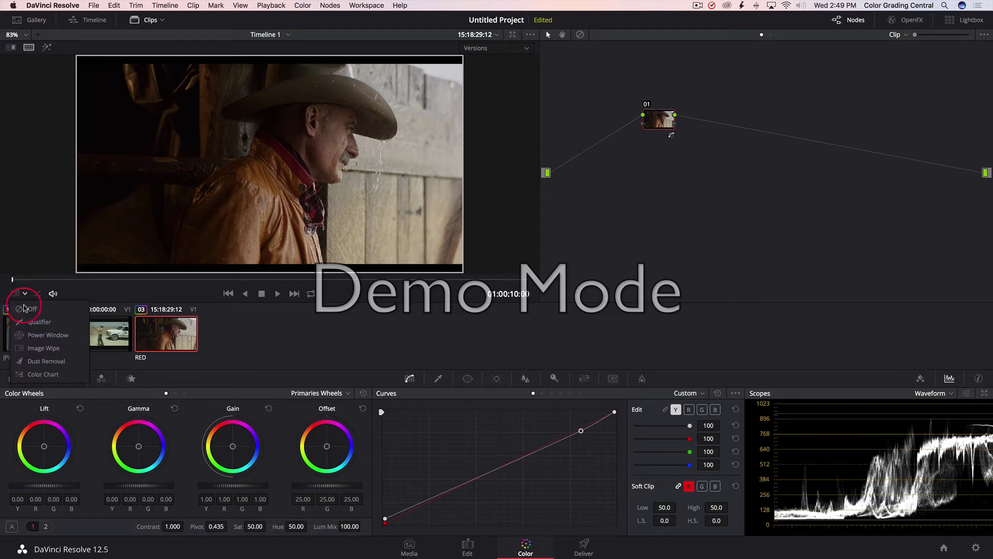
left_click(29, 322)
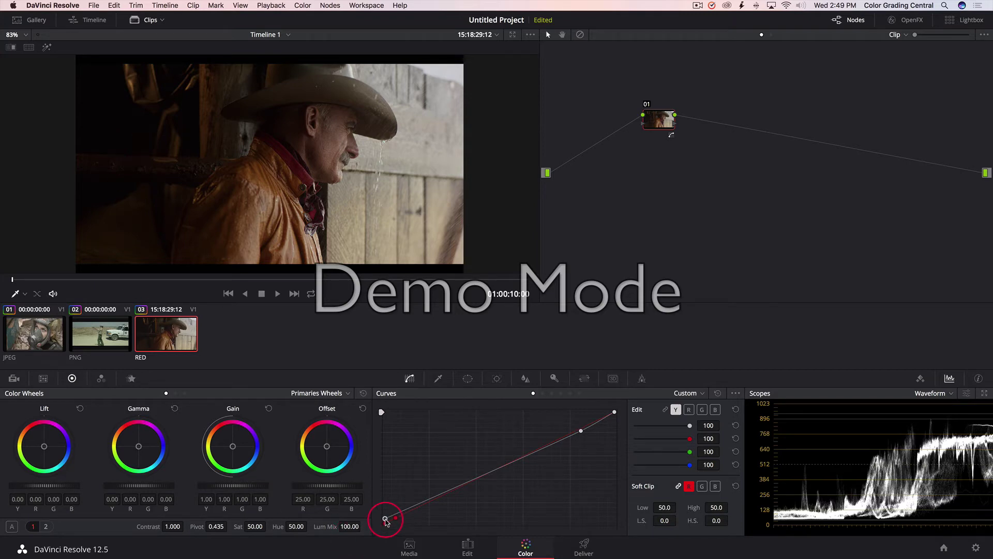
left_click_drag(386, 519, 399, 511)
left_click(100, 343)
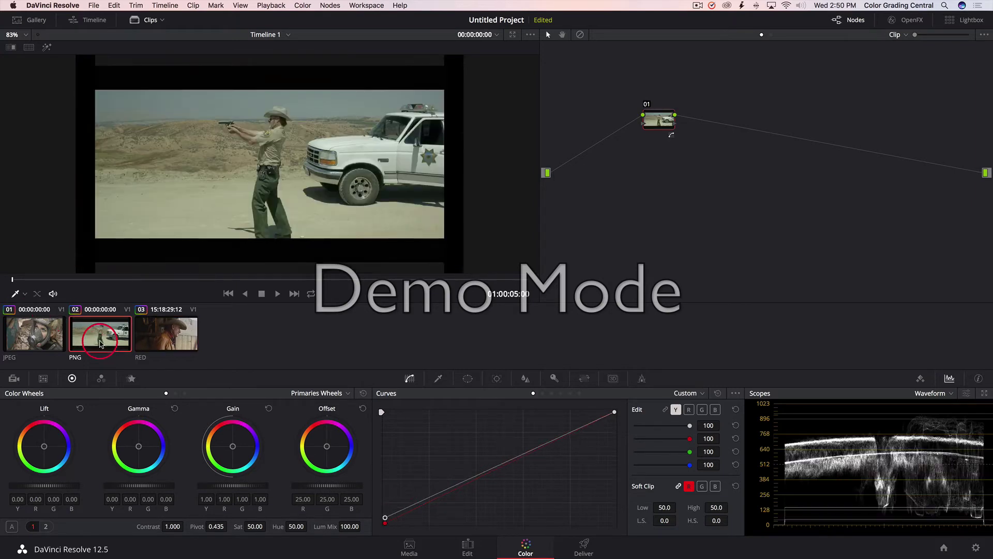
Step: Check the JPEG clip's waveform, then nudge the lower shadow point of the RED clip's luma curve slightly down
left_click(29, 343)
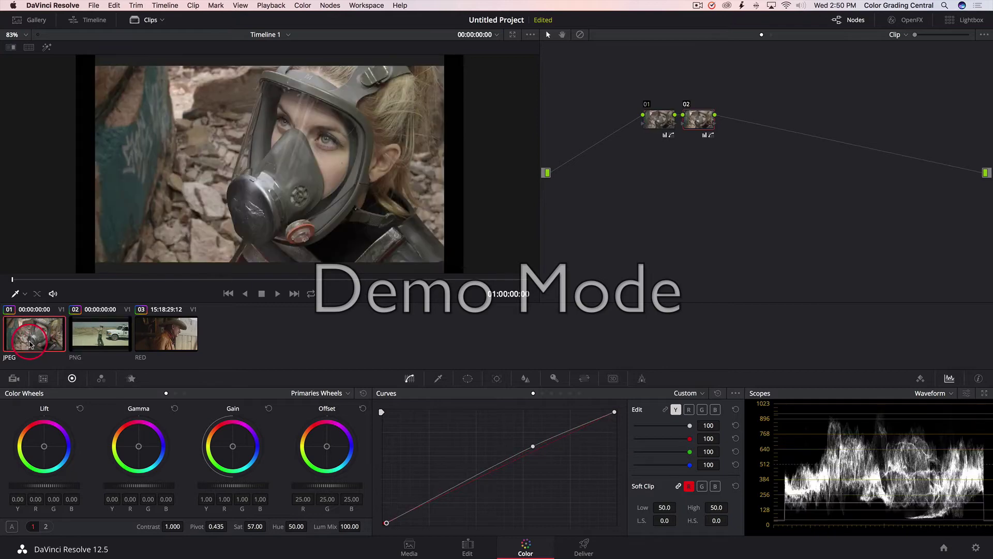
left_click(989, 502)
left_click(158, 335)
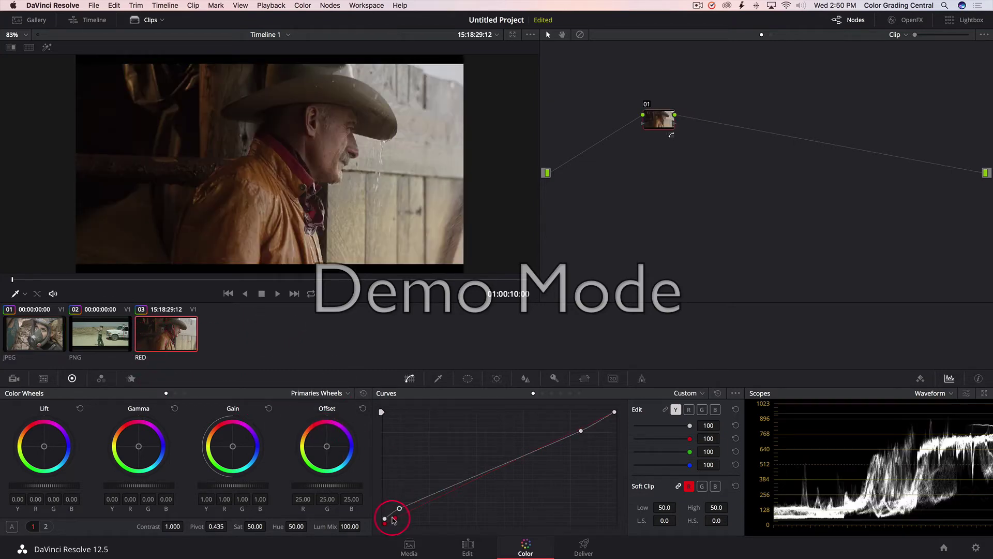
left_click_drag(400, 510, 400, 511)
Step: Compare the black levels and contrast of the RED, PNG and JPEG clips in the full-screen viewer
key("super+f")
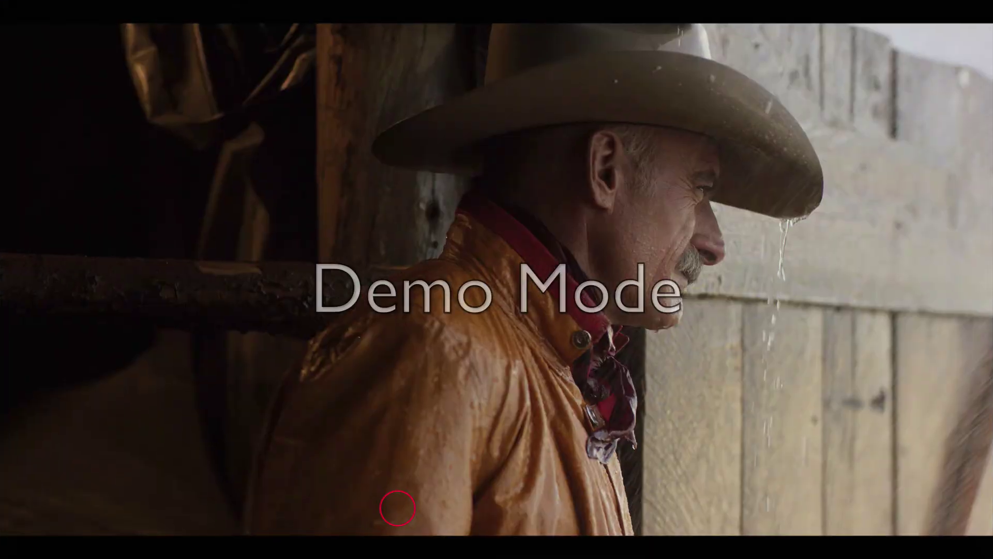
key("Up")
key("Up")
key("Down")
key("Down")
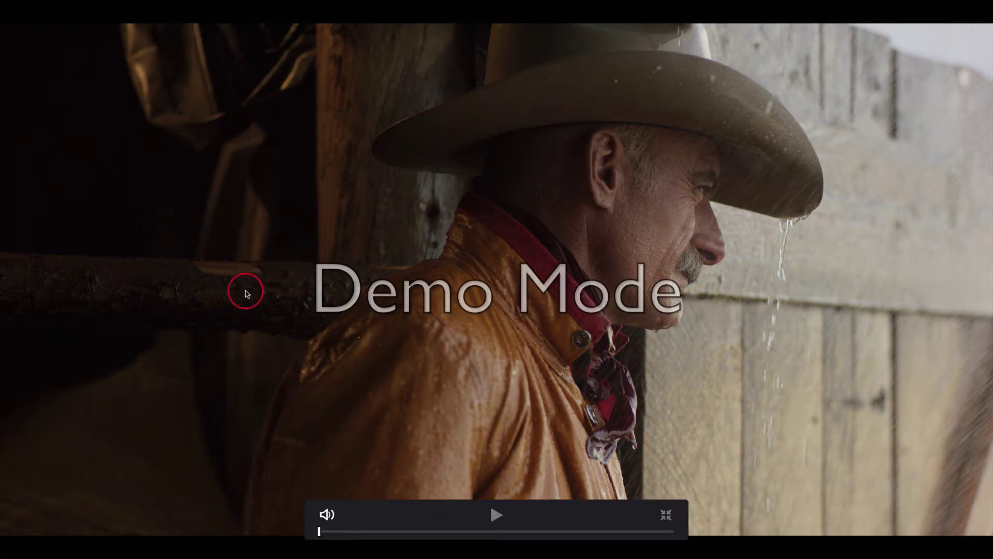
key("Up")
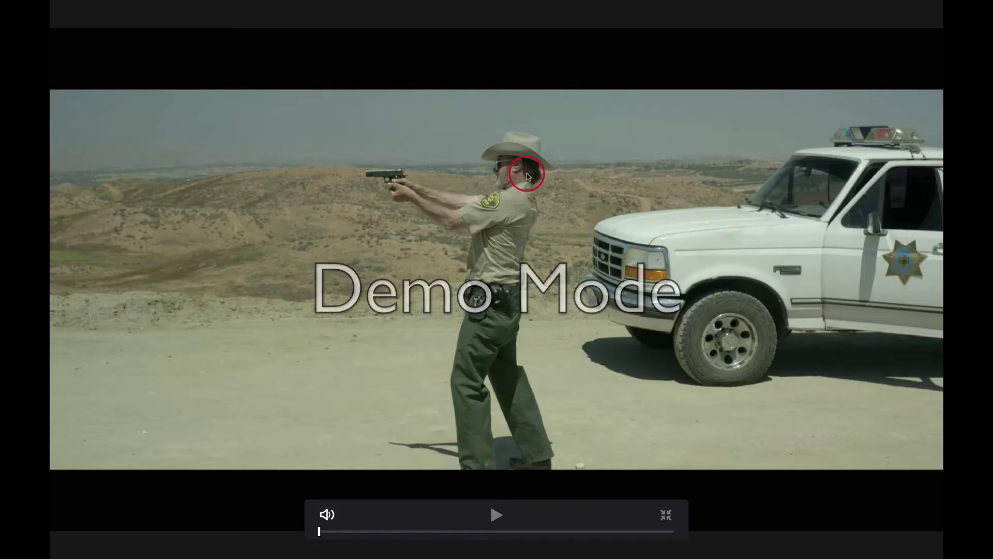
key("Up")
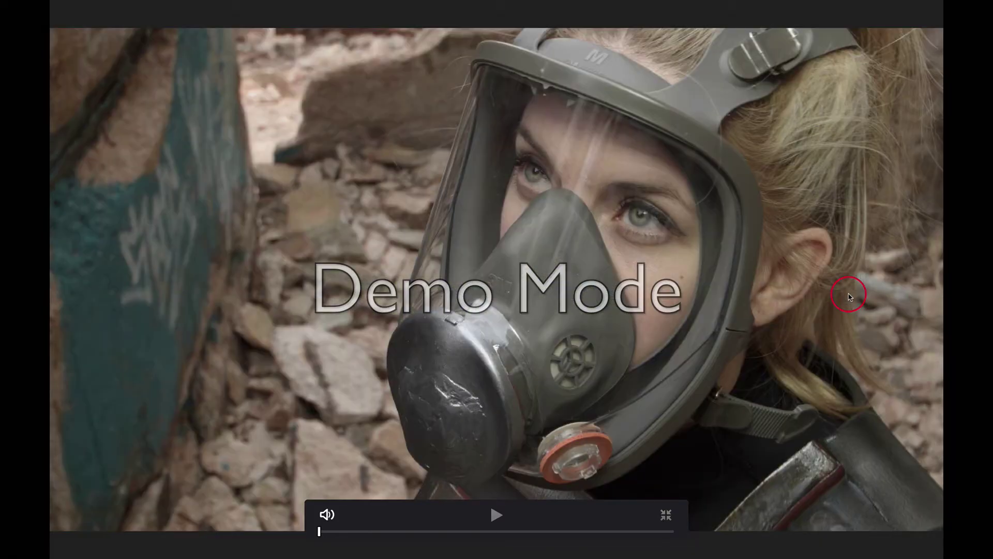
key("Up")
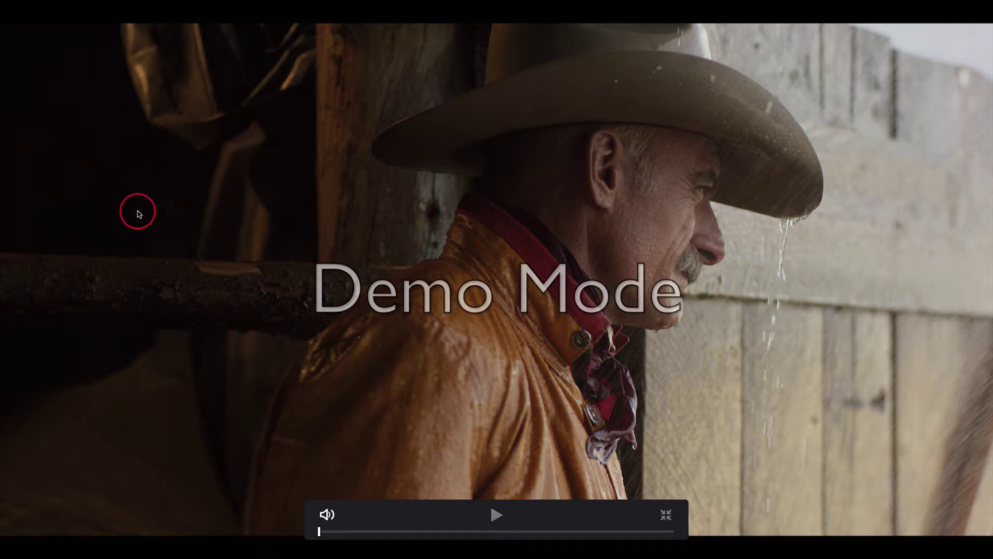
key("Up")
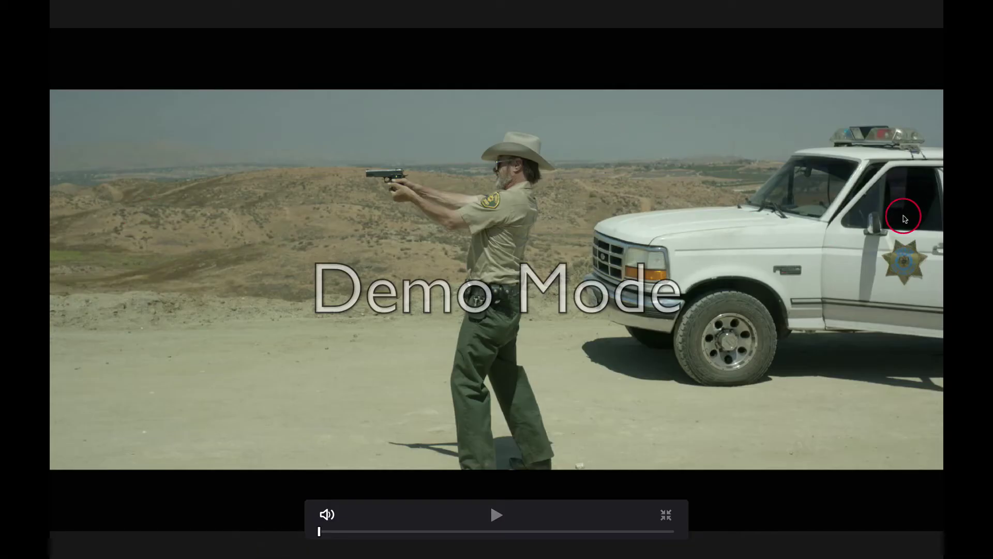
key("Down")
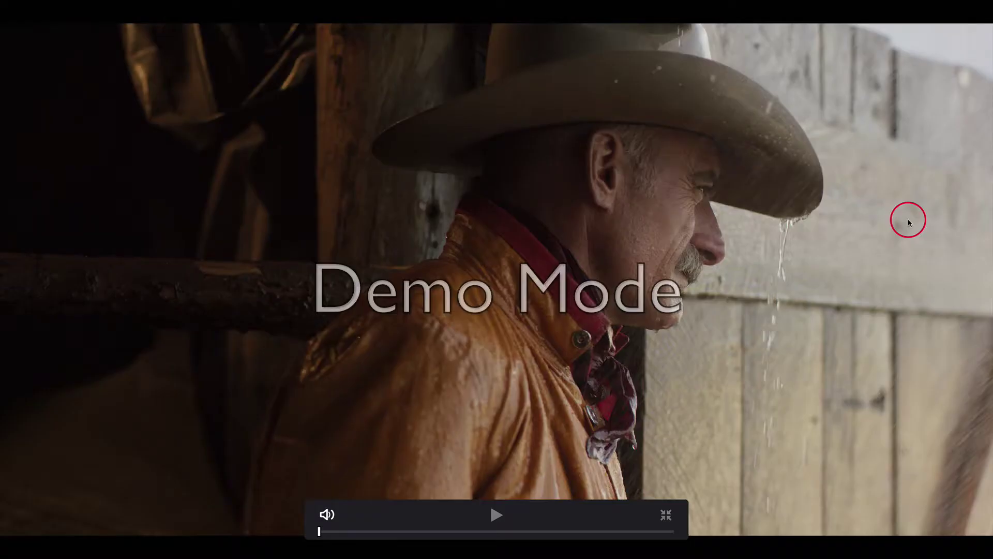
key("Escape")
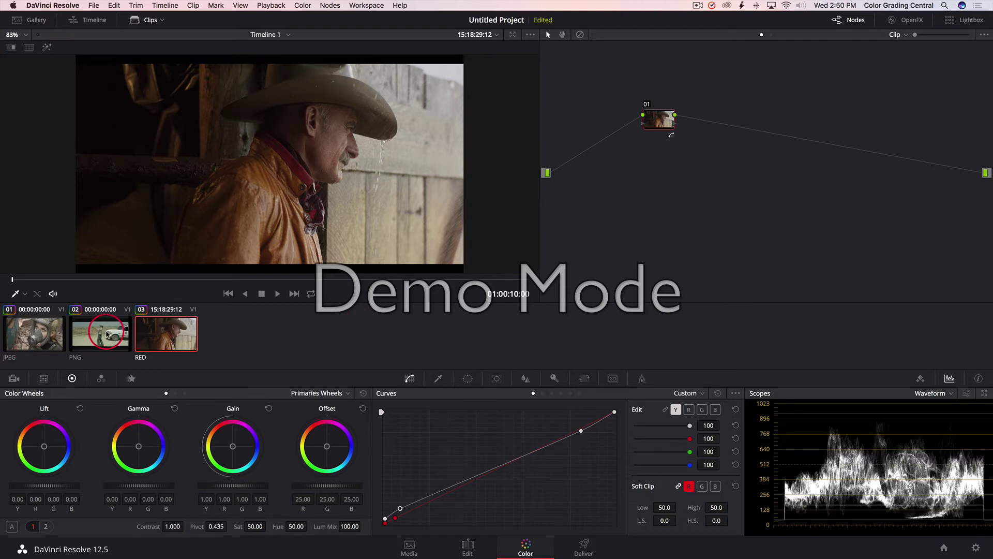
Step: With the scopes set to Parade, balance the JPEG clip's Gain to red 0.95, green 1.01, blue 1.05 and check it full screen
left_click(51, 334)
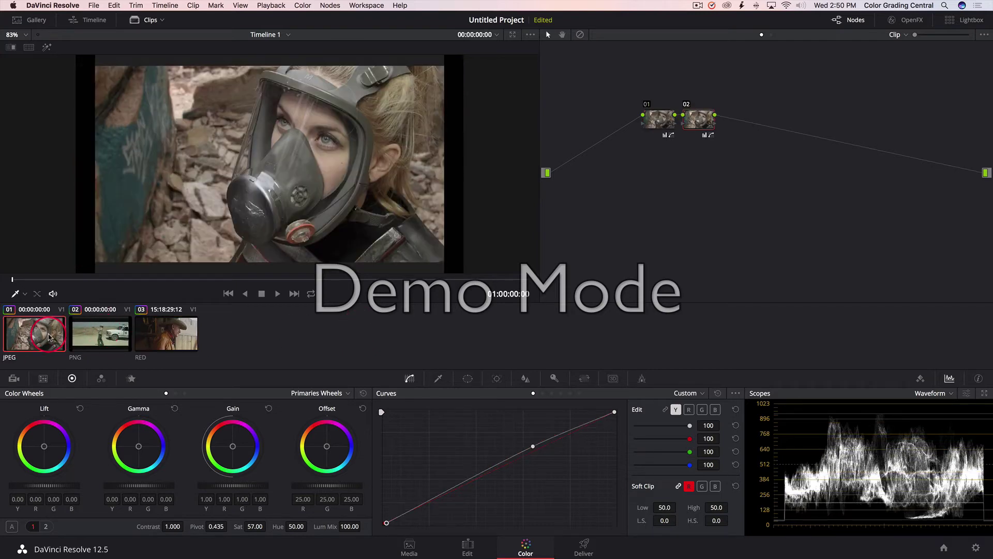
left_click(952, 394)
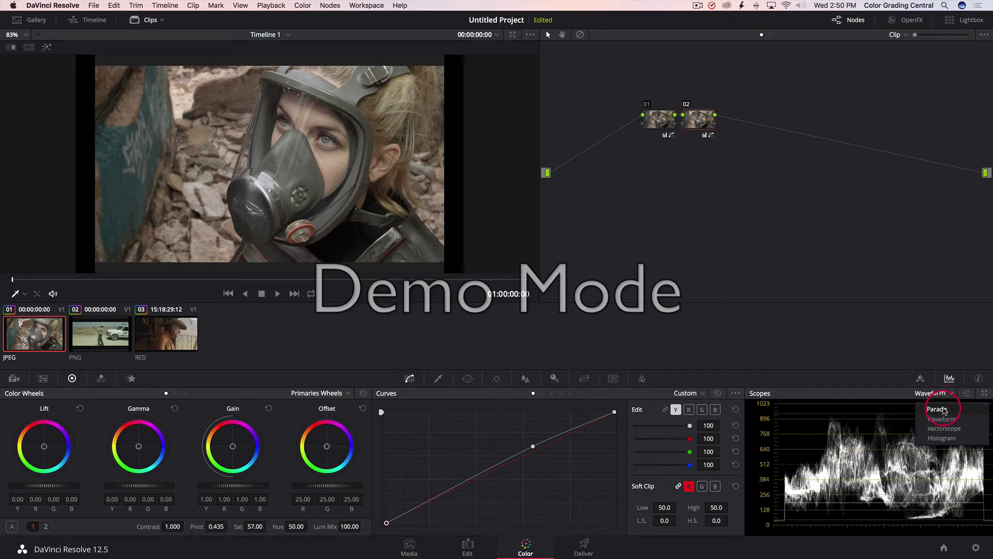
left_click(943, 409)
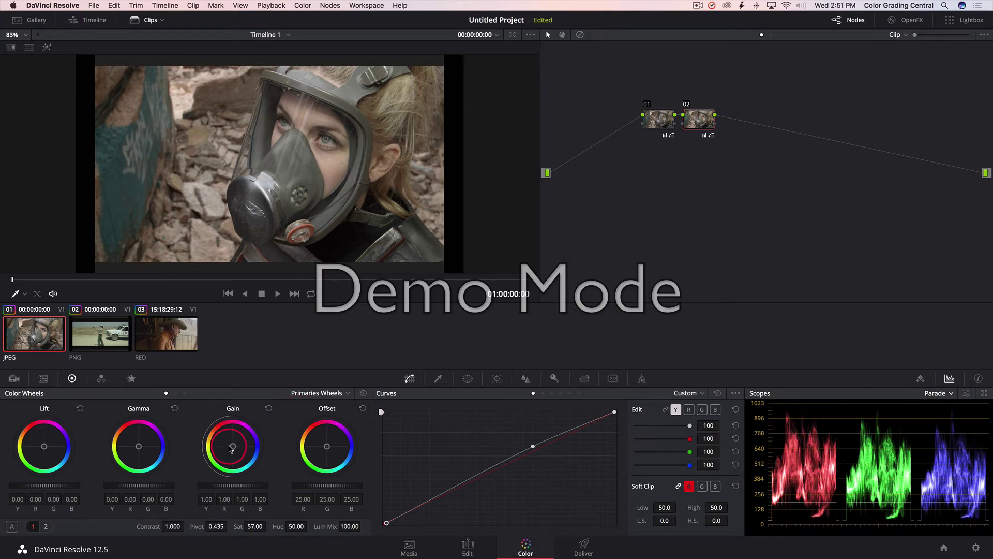
left_click_drag(233, 446, 233, 446)
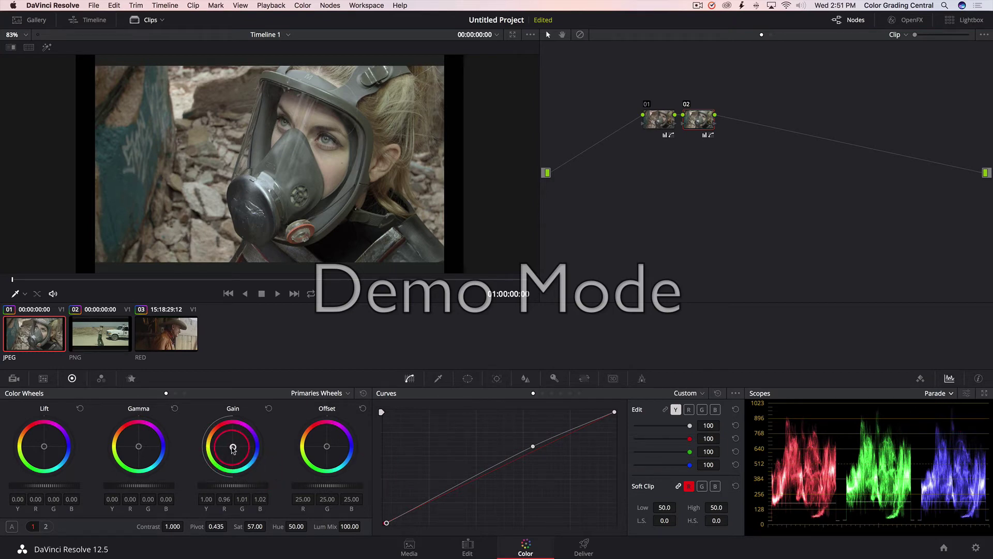
left_click_drag(233, 447, 240, 446)
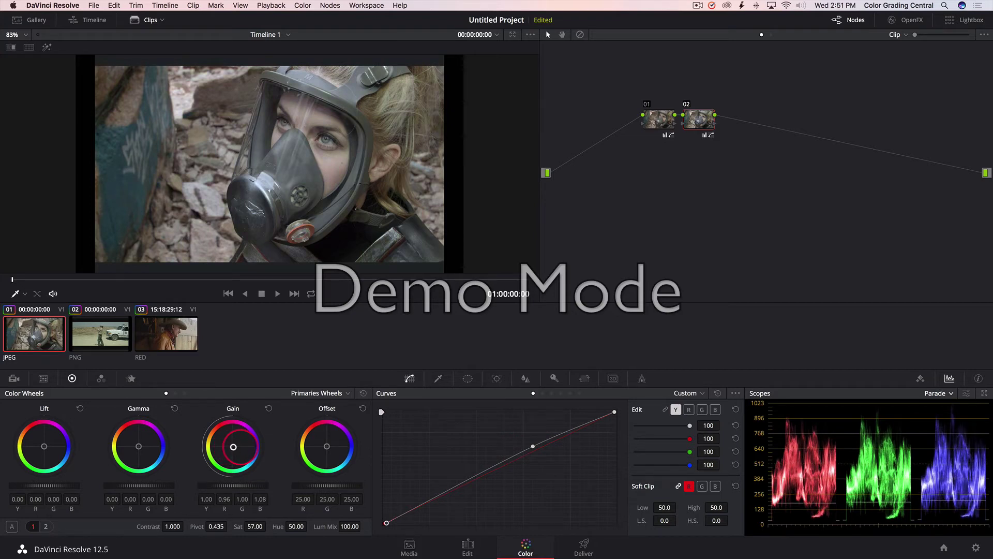
left_click_drag(234, 446, 233, 446)
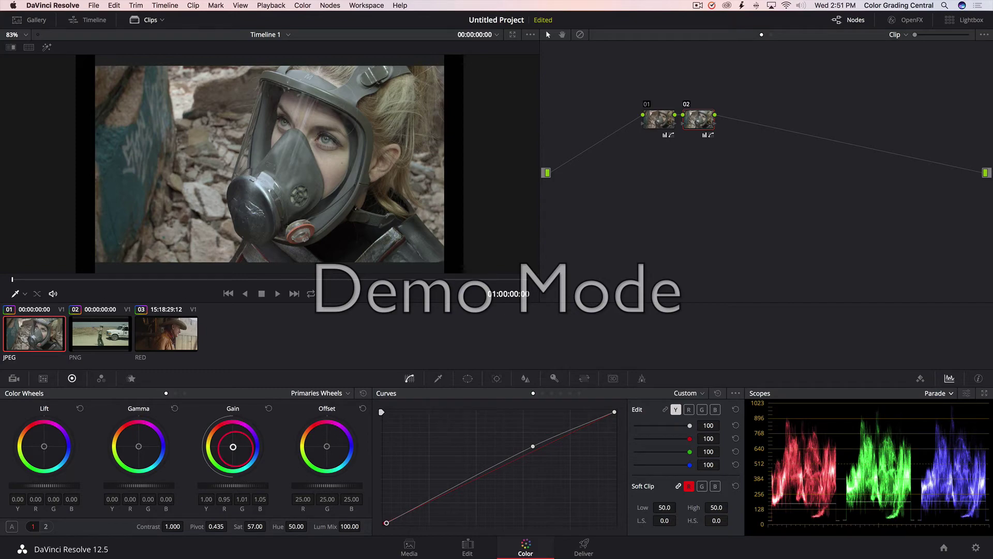
key("super+f")
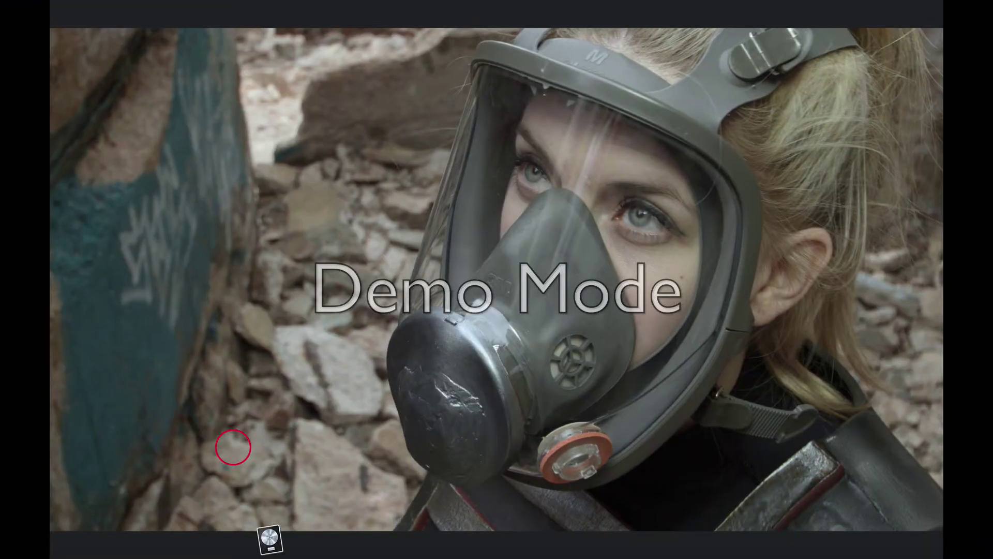
key("super+f")
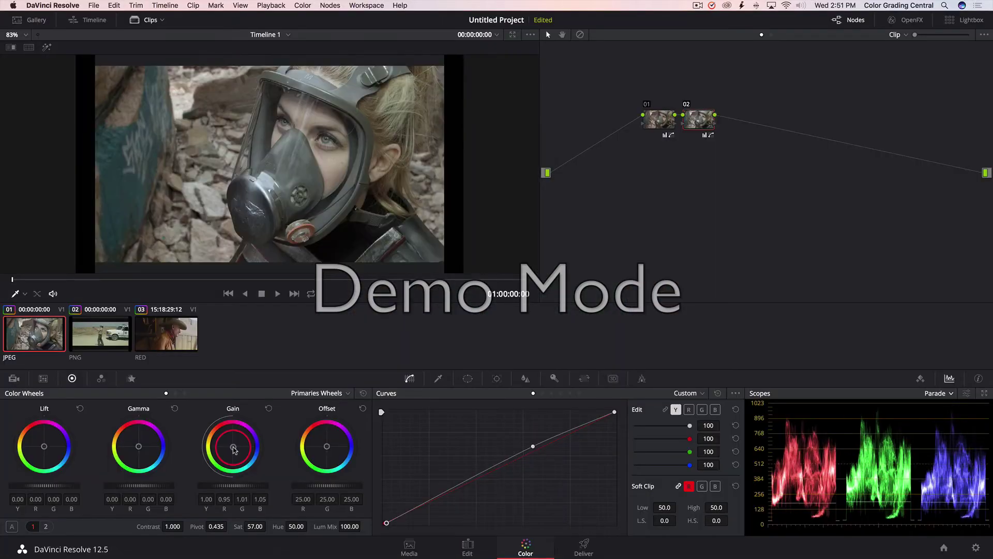
Step: Balance the PNG clip's Gain color to red 1.02, green 0.98 and blue 1.14 using the parade
left_click(113, 340)
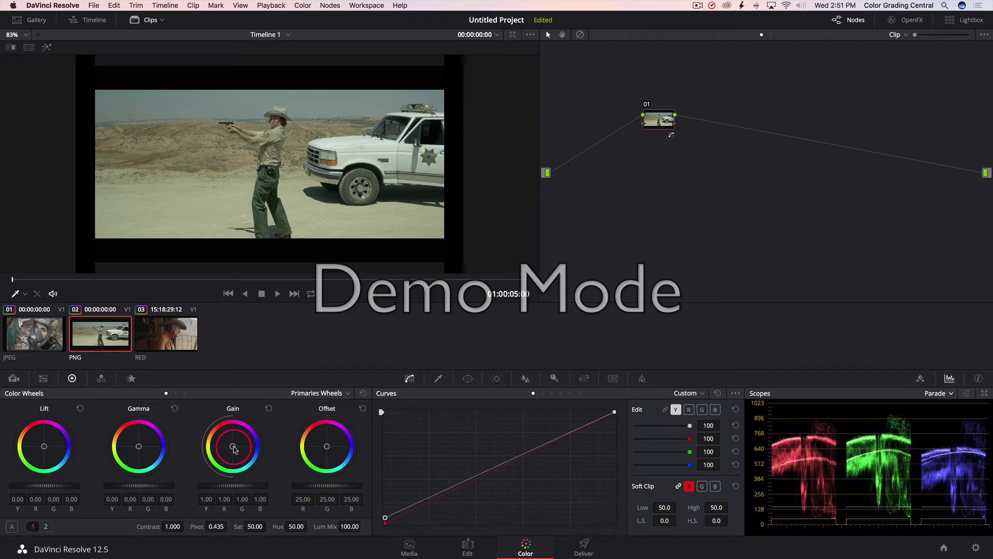
left_click_drag(233, 445, 233, 444)
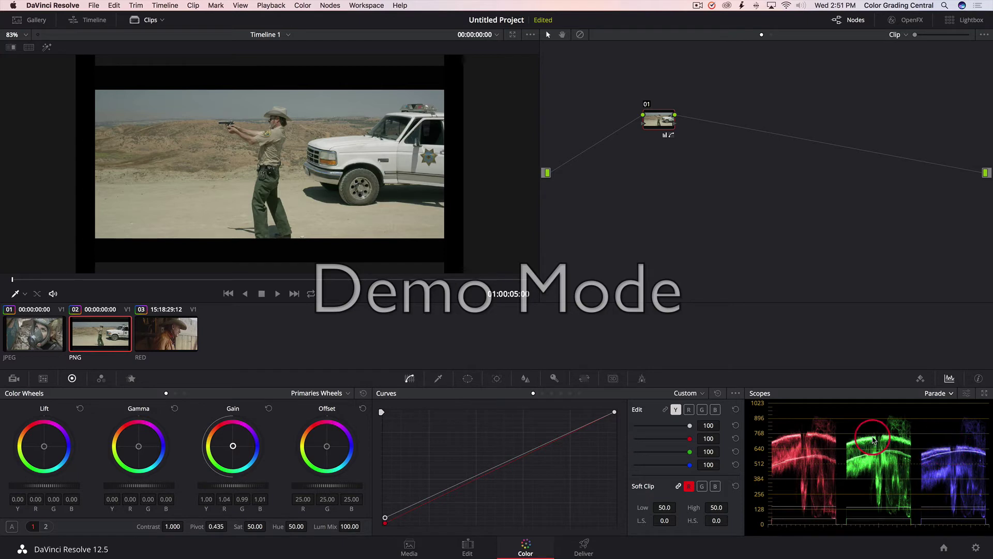
mouse_move(233, 446)
left_mouse_down()
mouse_move(264, 442)
mouse_move(248, 446)
left_mouse_up()
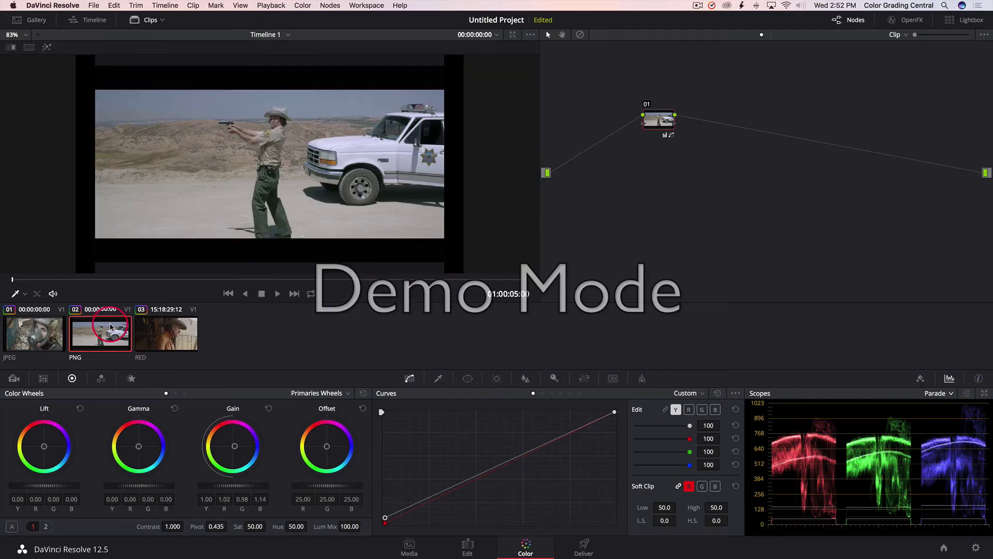
Step: Balance the RED clip's Gain color to red 1.01, green 1.00, blue 0.98, and review the clips full screen, ending on JPEG
left_click(164, 337)
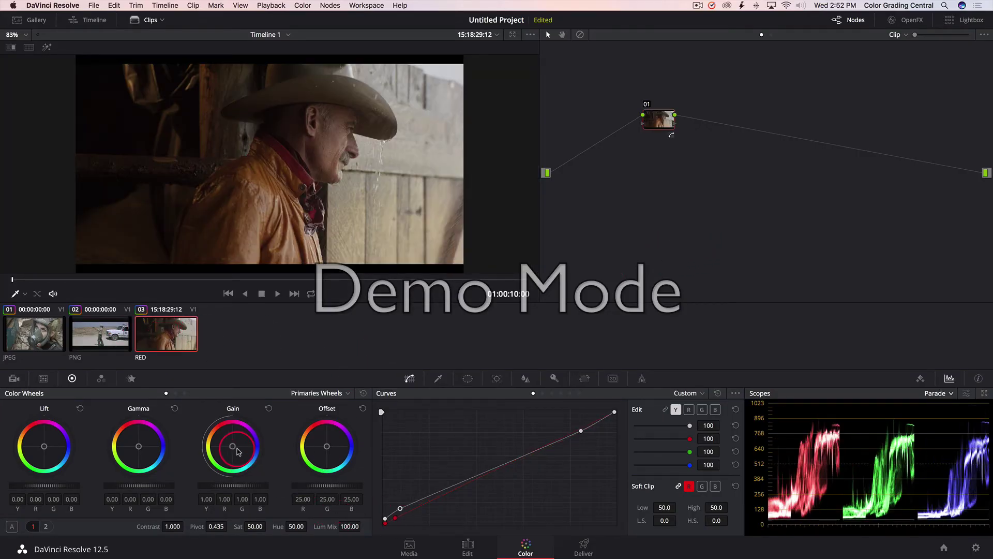
left_click_drag(232, 448, 234, 445)
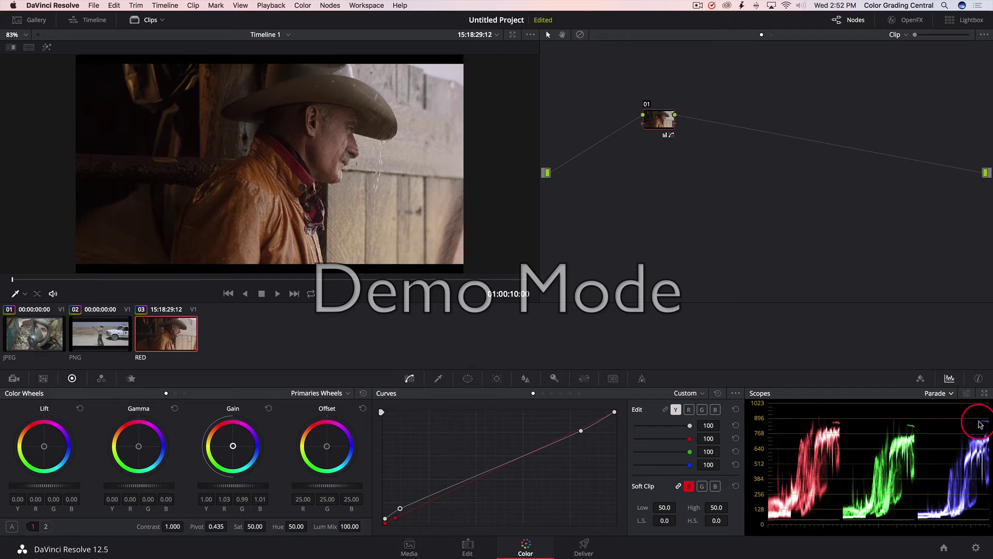
left_click_drag(233, 447, 233, 445)
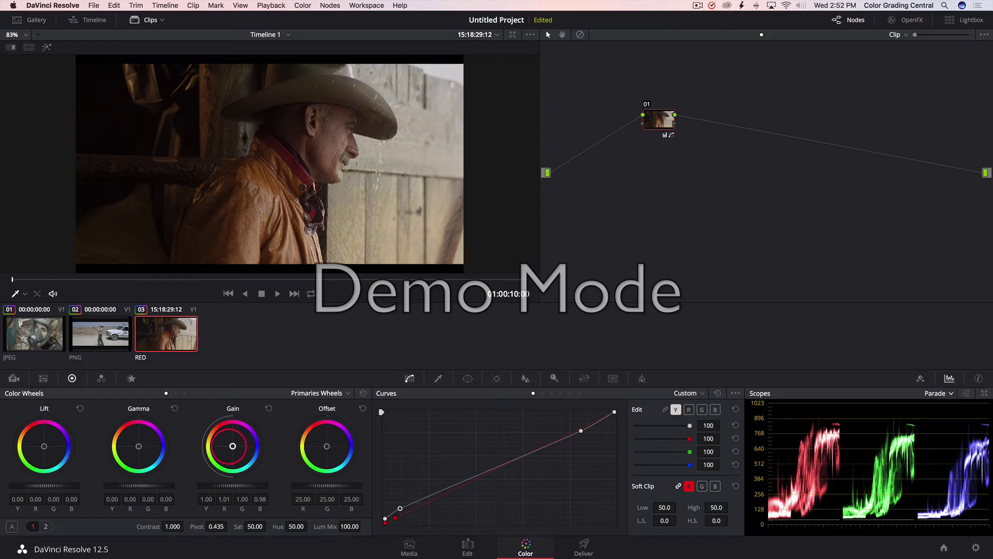
key("super+f")
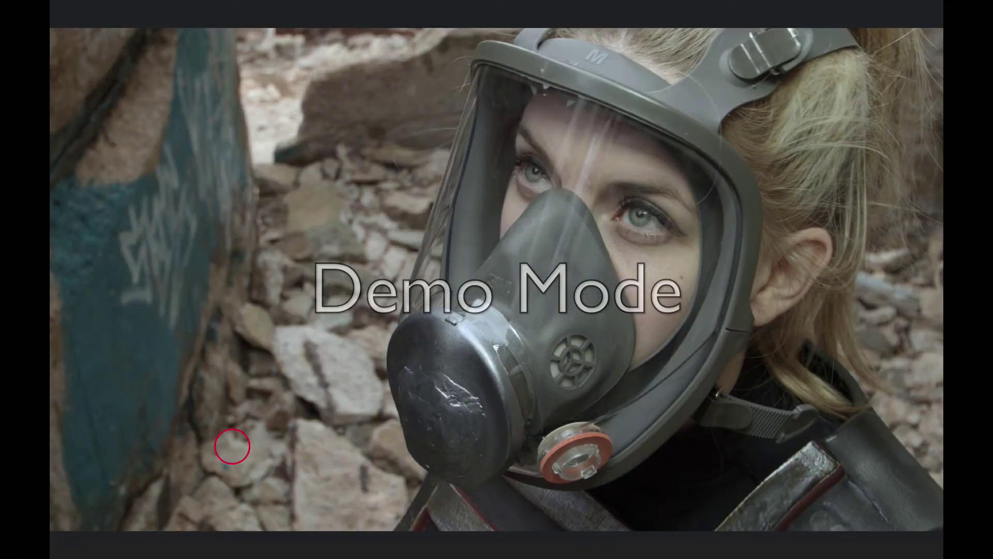
key("Escape")
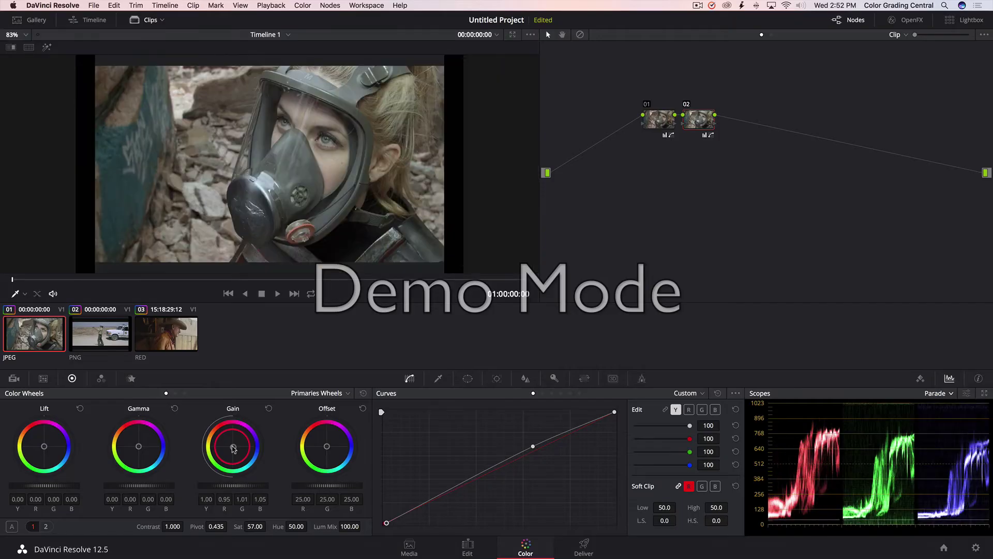
Step: Add the JPEG, PNG and RED clips together into a new group, keeping the default group name
left_click(176, 338, "shift")
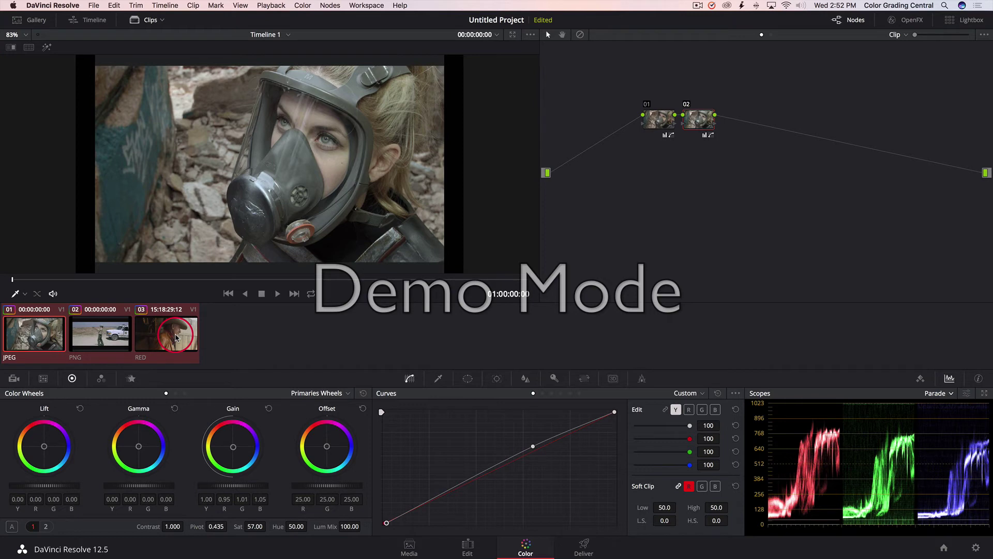
right_click(176, 338)
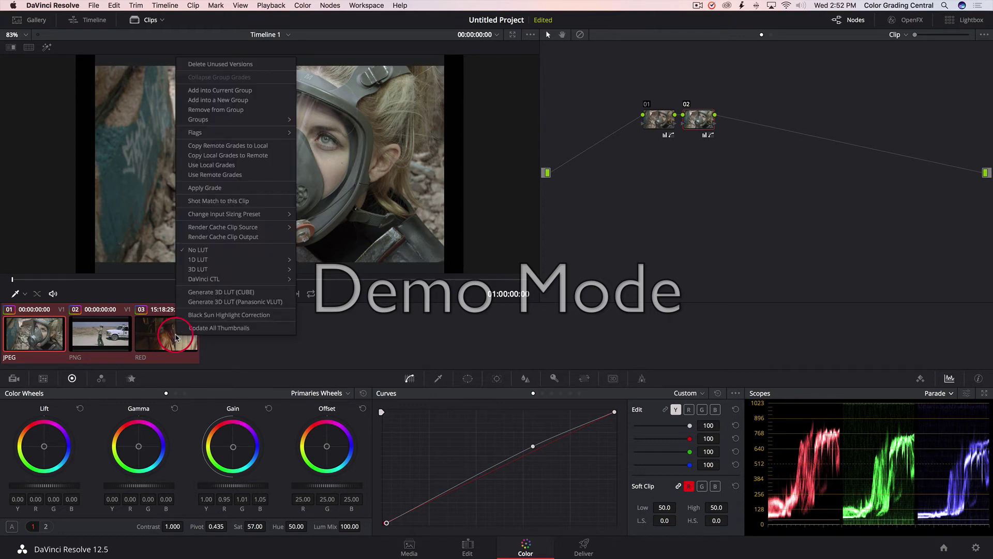
left_click(240, 102)
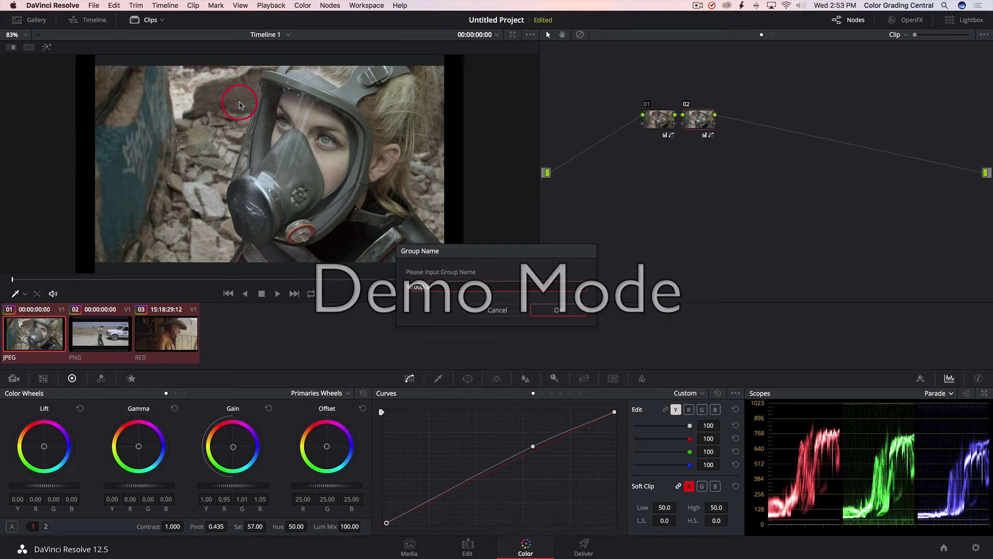
key("Return")
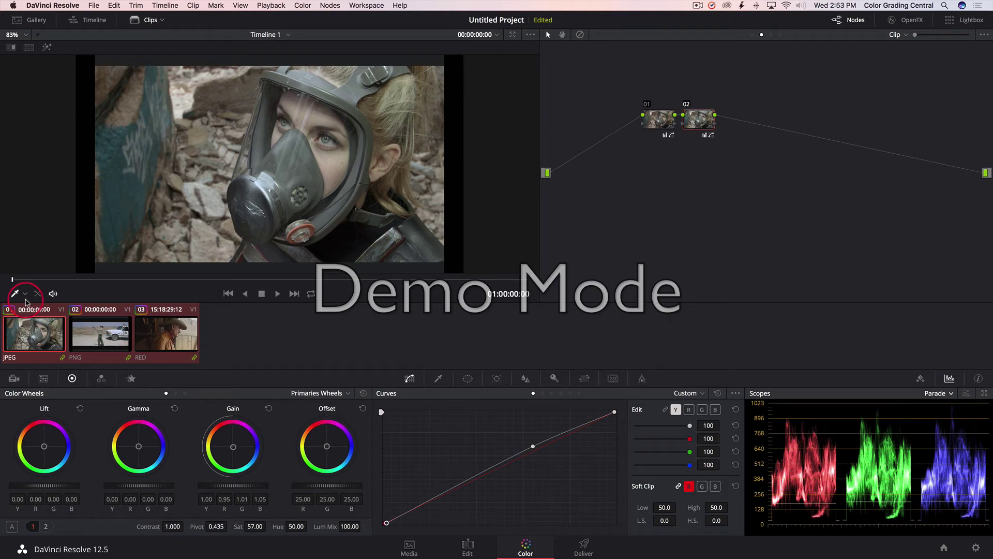
Step: Switch the node editor from Clip to the Group Pre-Clip level
left_click(119, 209)
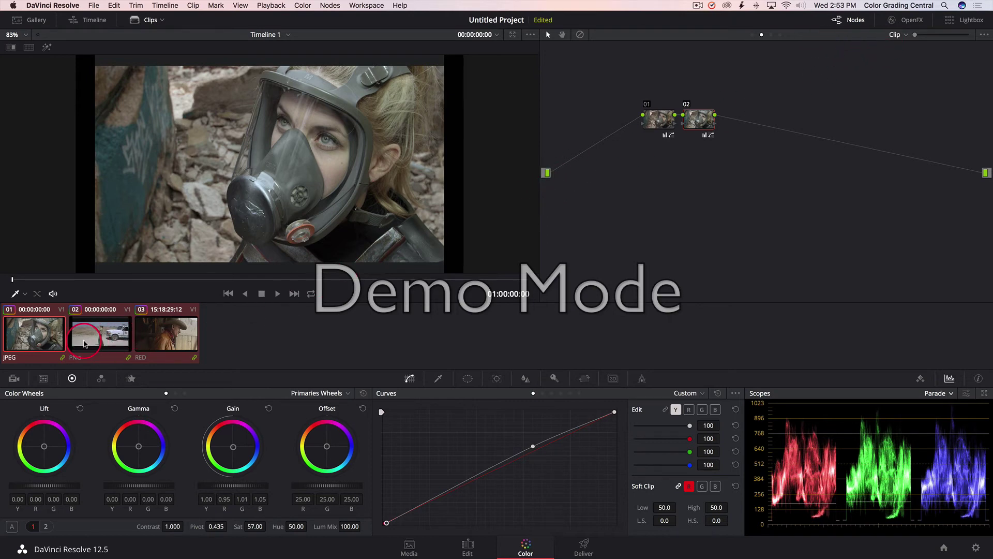
left_click(897, 36)
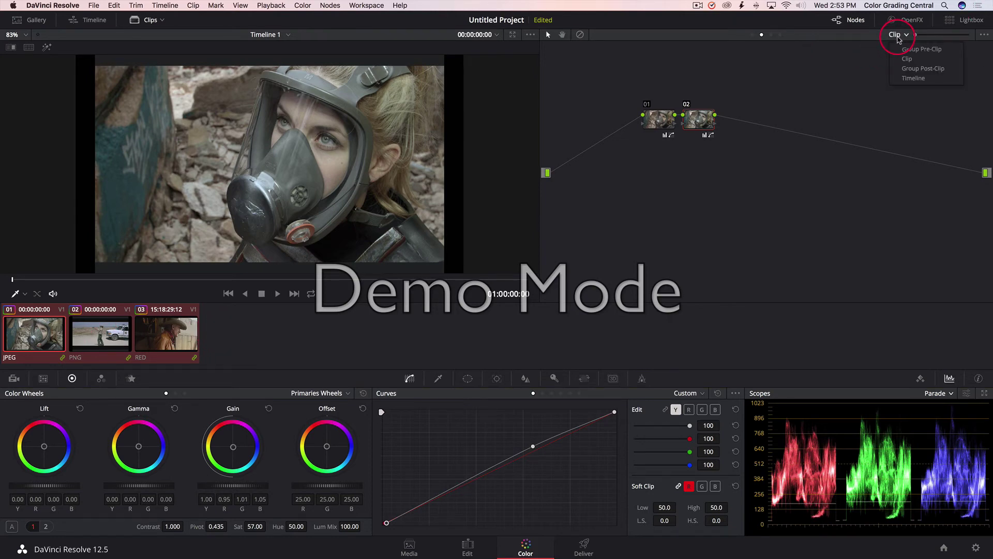
left_click(907, 50)
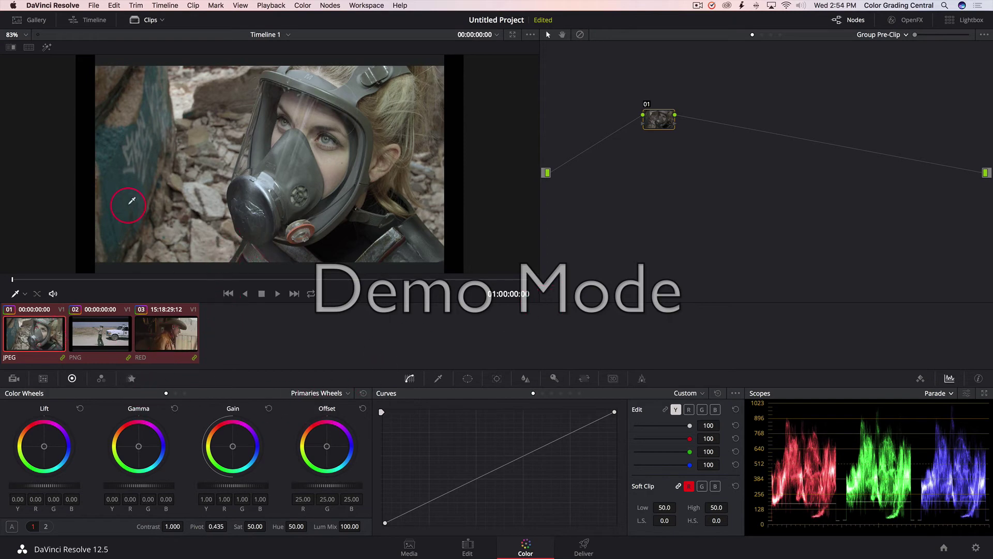
Step: Hide the clip thumbnails and switch the scopes from Parade to Waveform
left_click(155, 23)
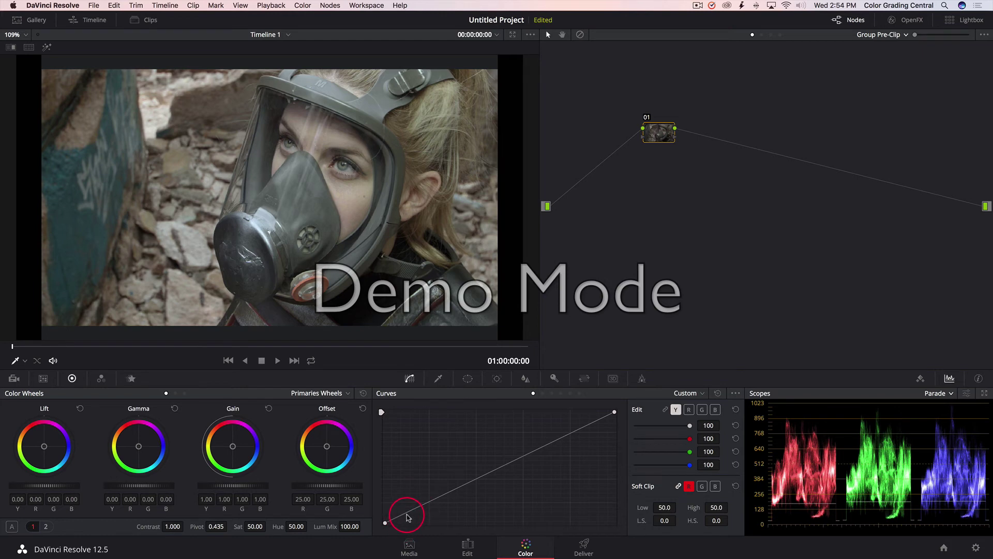
left_click(938, 393)
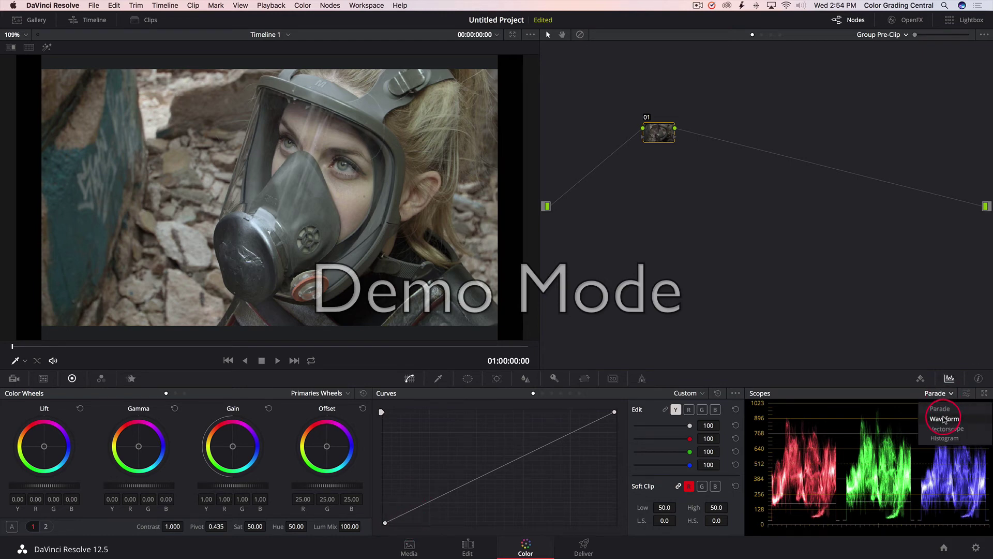
left_click(942, 410)
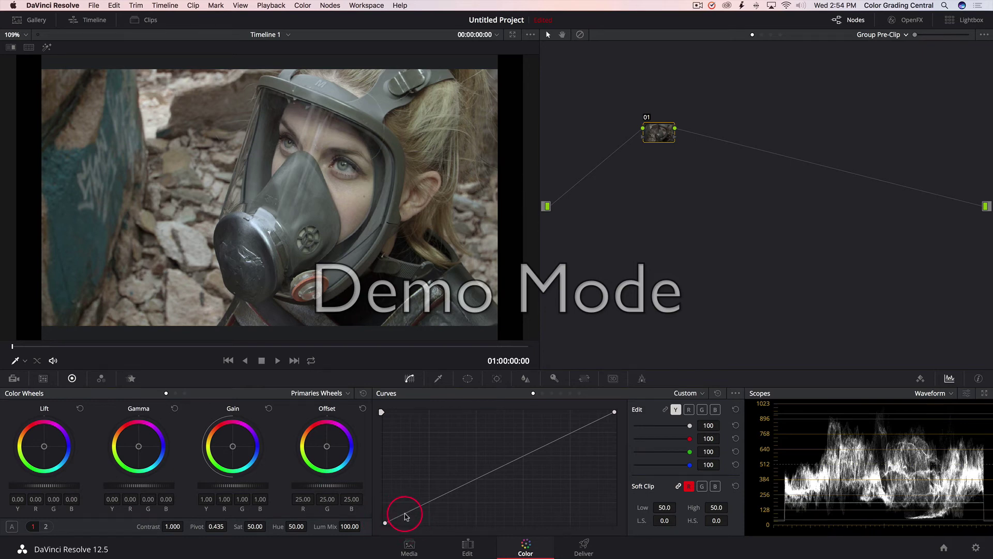
Step: Try exaggerated shadow changes on the group's luma curve with the clip thumbnails shown, and reset the curves
left_click_drag(405, 515, 407, 510)
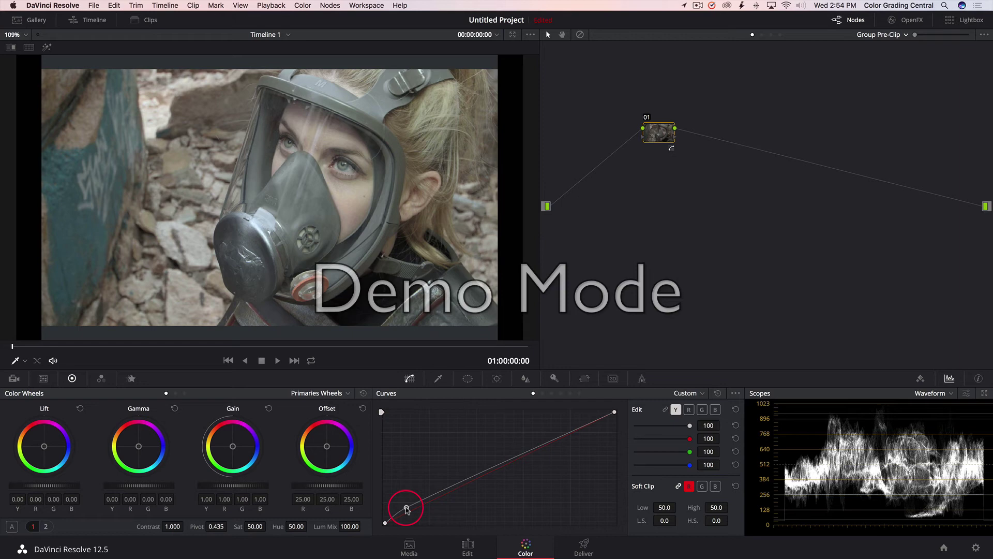
left_click(139, 21)
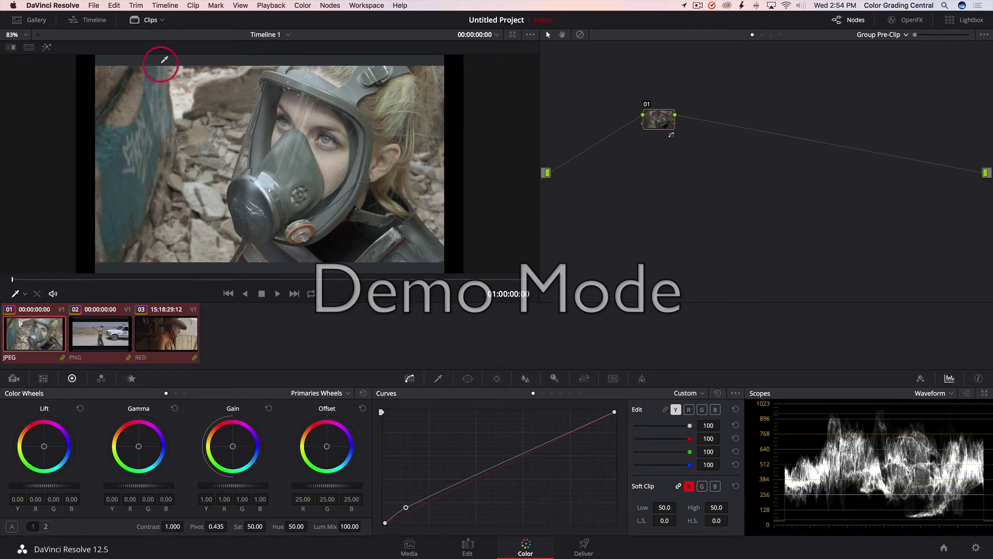
left_click_drag(406, 507, 446, 527)
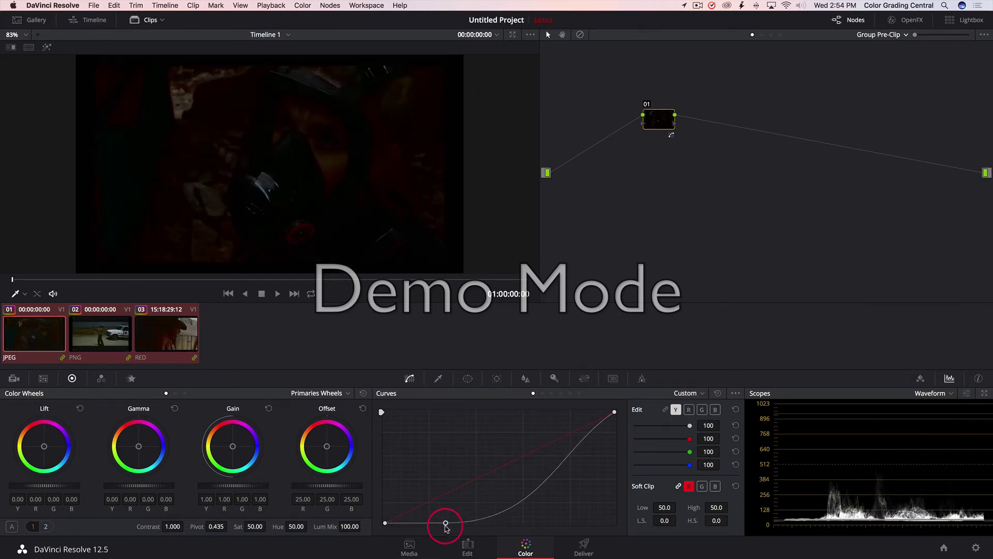
left_click_drag(446, 526, 418, 486)
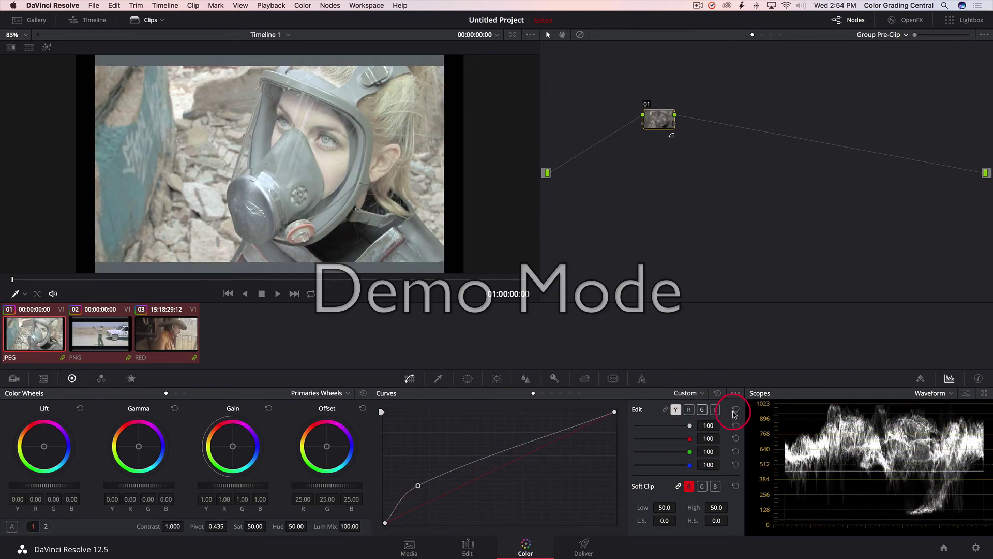
left_click(717, 393)
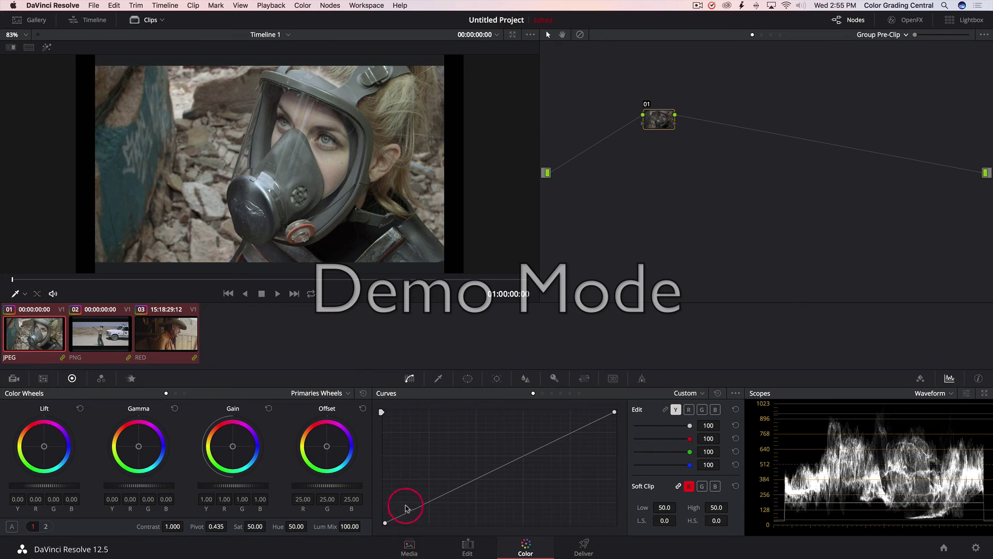
Step: Lower the shadows slightly on the group's luma curve, anchor its midtones and highlights with points, and review the image full screen
left_click_drag(408, 508, 565, 437)
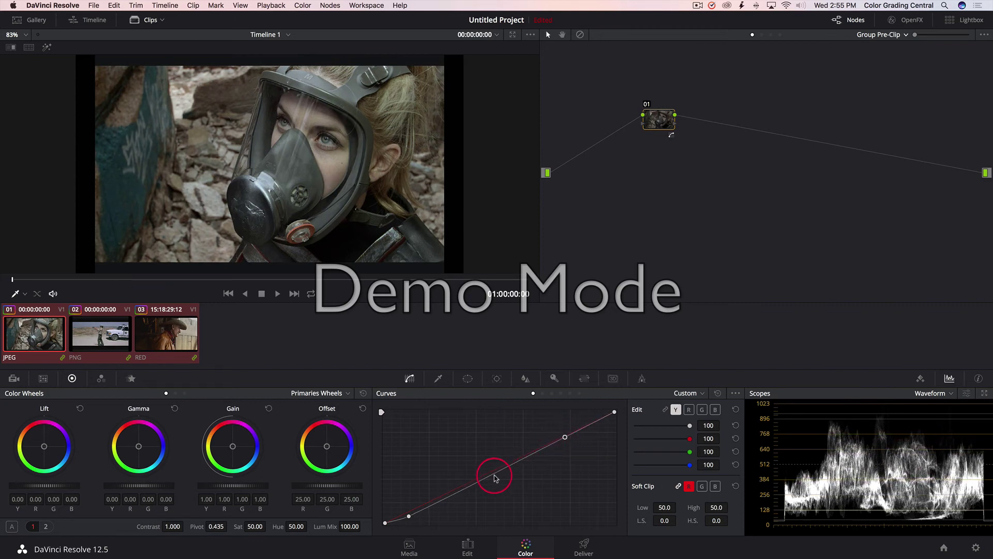
mouse_move(495, 477)
left_mouse_down()
mouse_move(487, 467)
mouse_move(489, 476)
left_mouse_up()
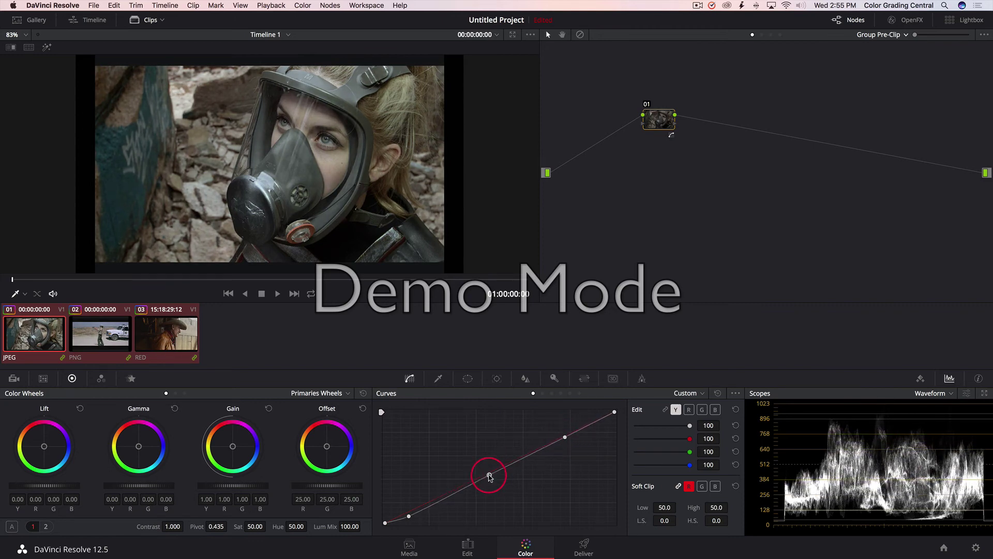
key("XF86MonBrightnessUp")
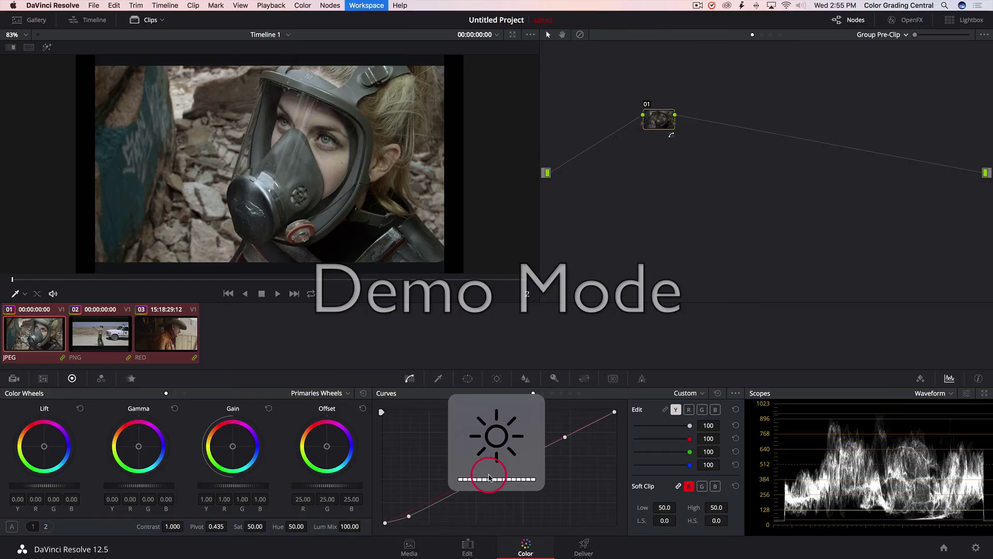
key("super+f")
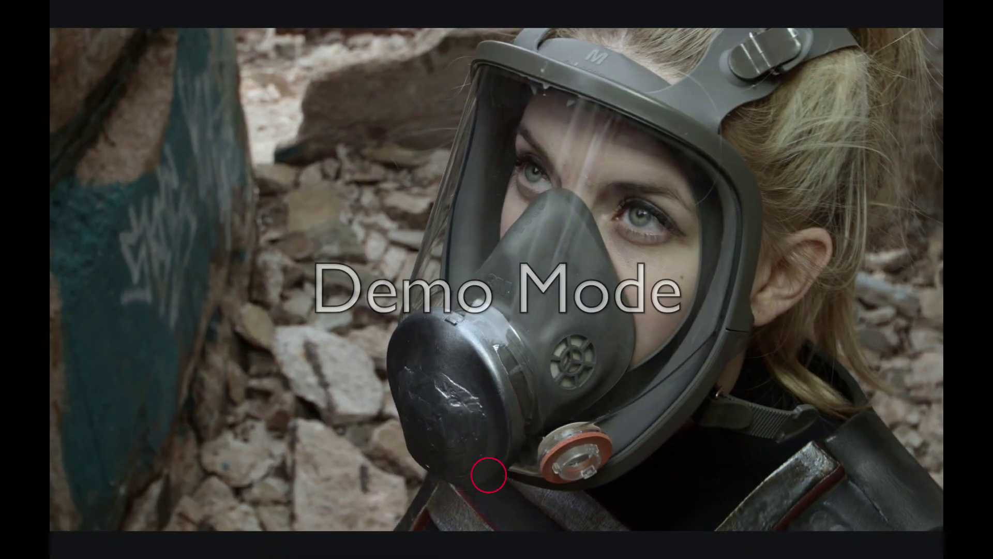
key("super+f")
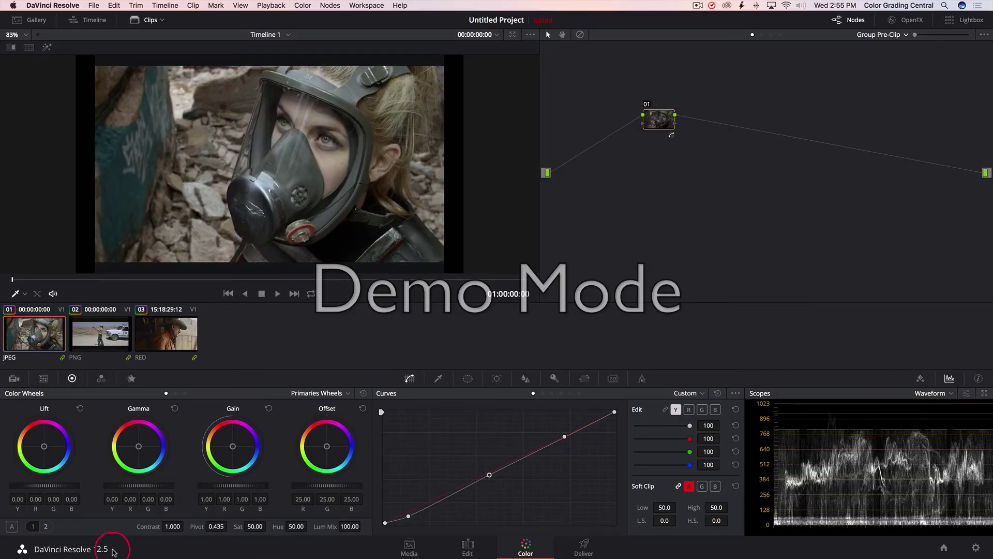
Step: Try a Temp of 260 on the Group Pre-Clip node, checking the vectorscope and parade before returning the scopes to Waveform
left_click(46, 526)
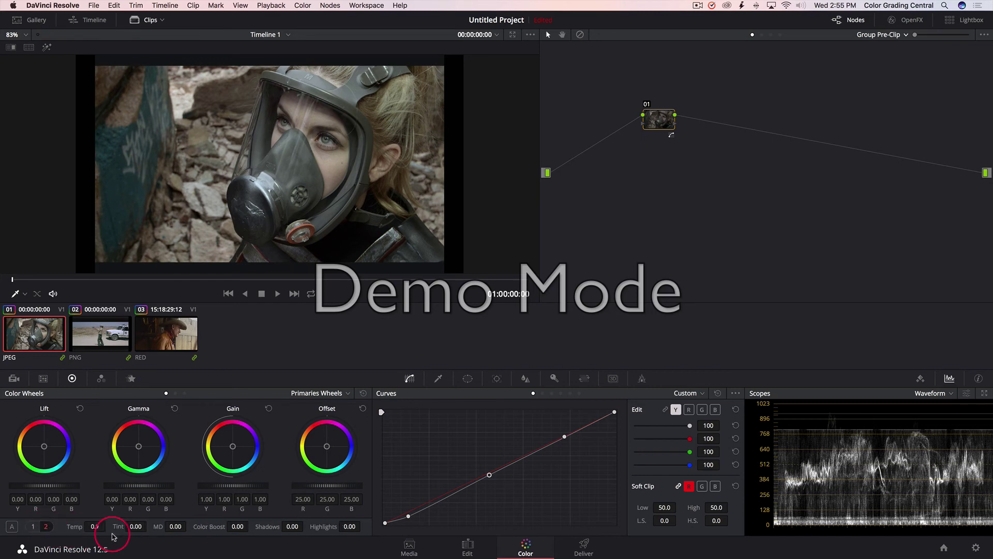
left_click_drag(91, 526, 109, 528)
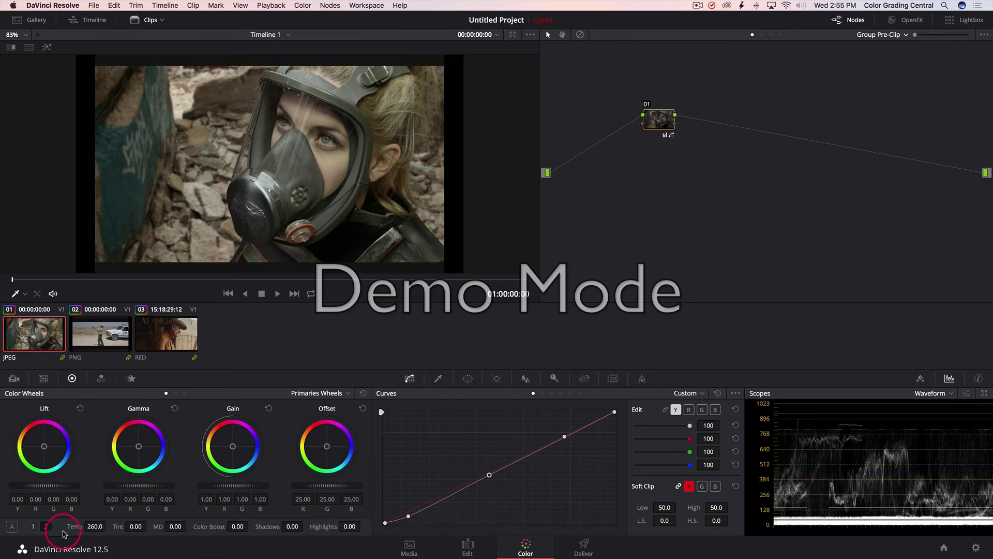
left_click(930, 393)
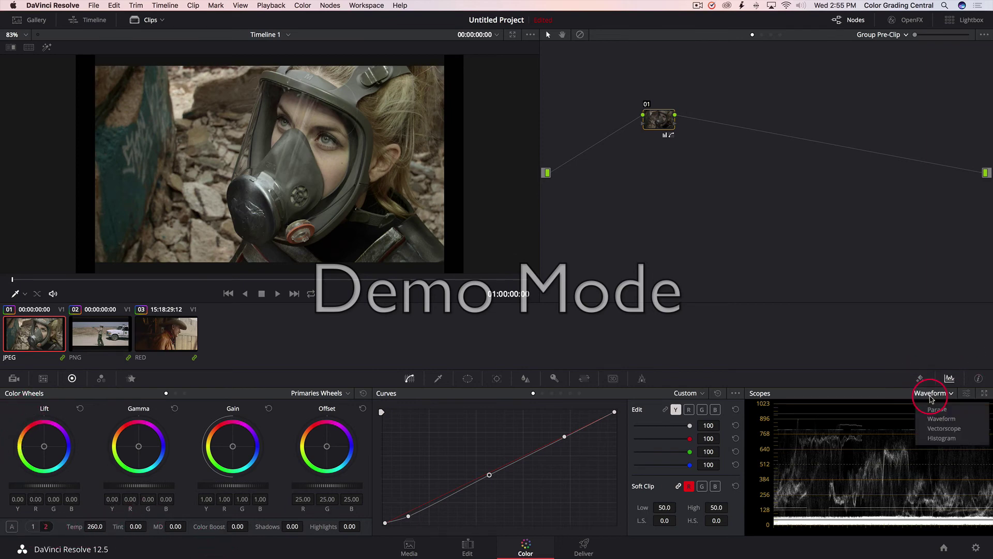
left_click(934, 428)
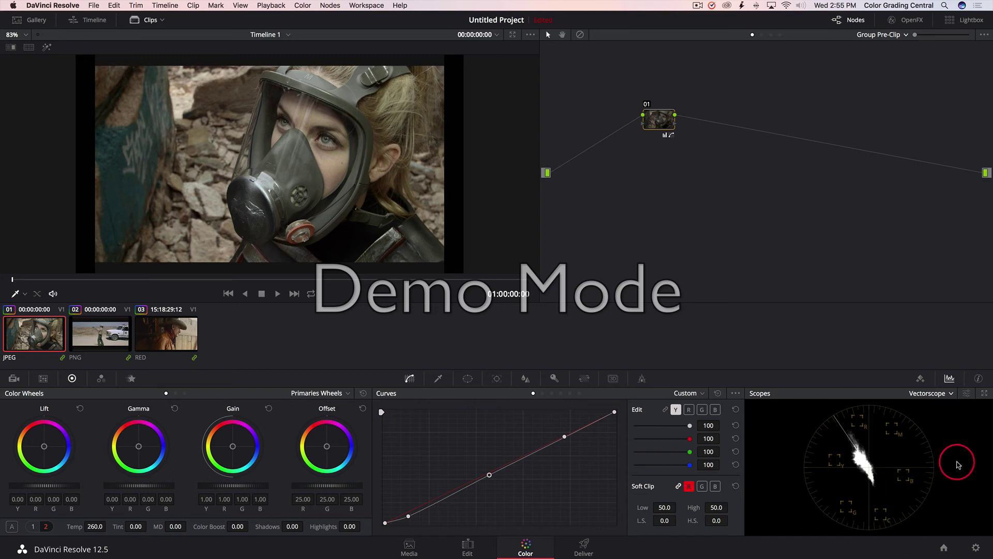
left_click(941, 393)
left_click(936, 408)
left_click(938, 394)
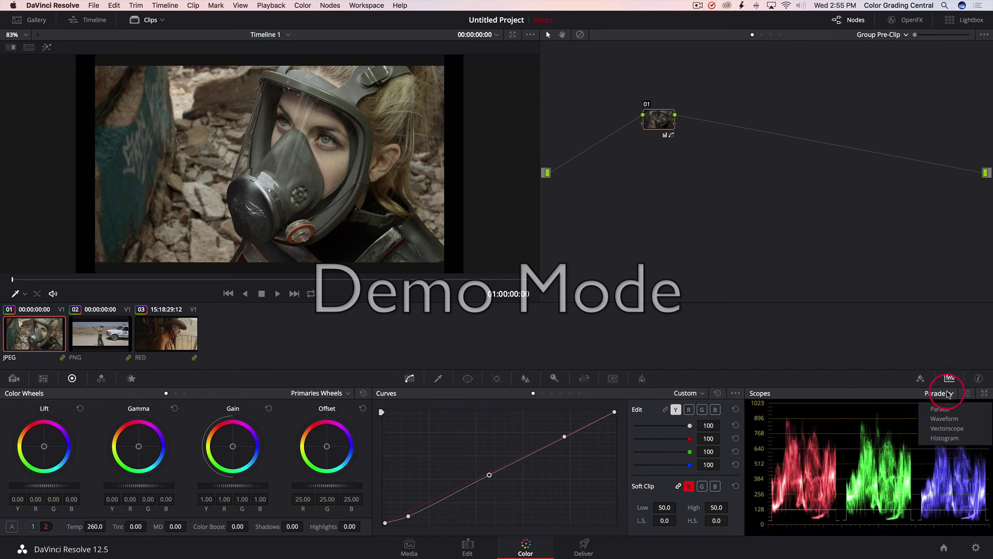
left_click(935, 418)
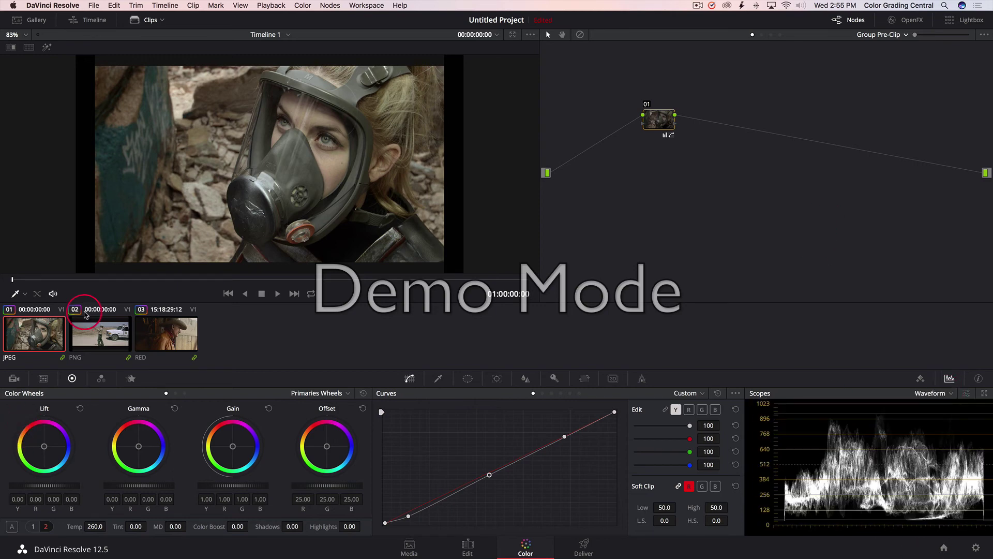
Step: Set the Group Pre-Clip node's Temp to 70 and review the JPEG clip full screen
left_click(96, 526)
left_click_drag(95, 526, 88, 533)
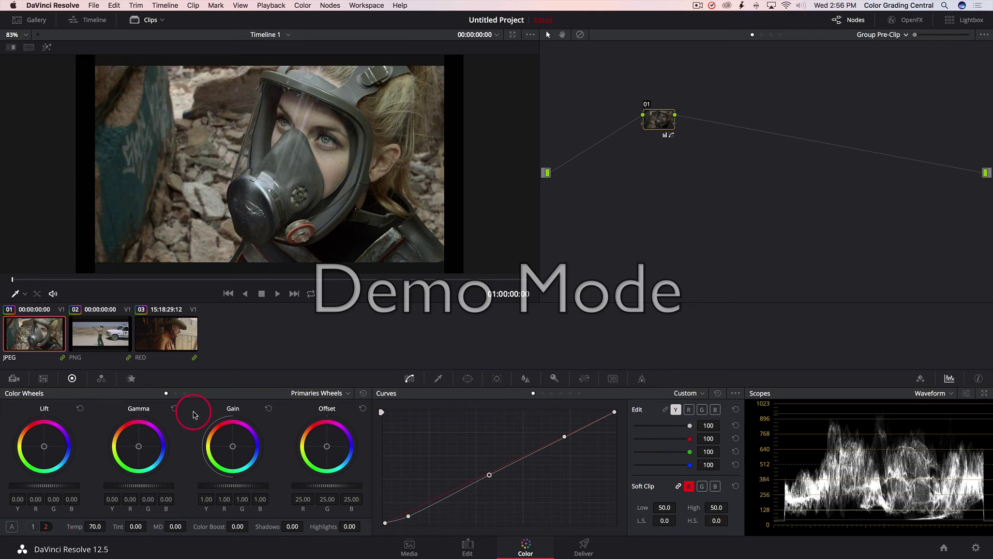
key("super+f")
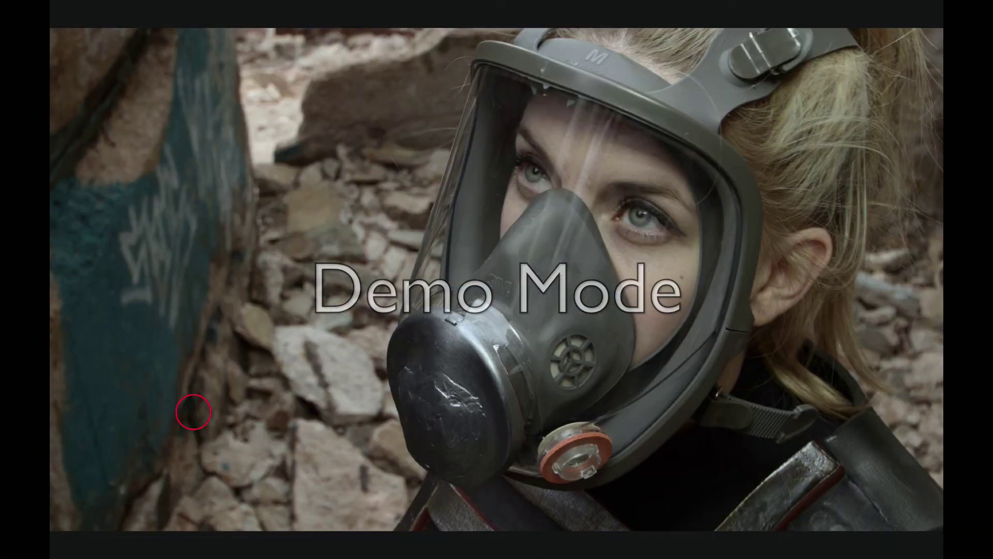
key("Escape")
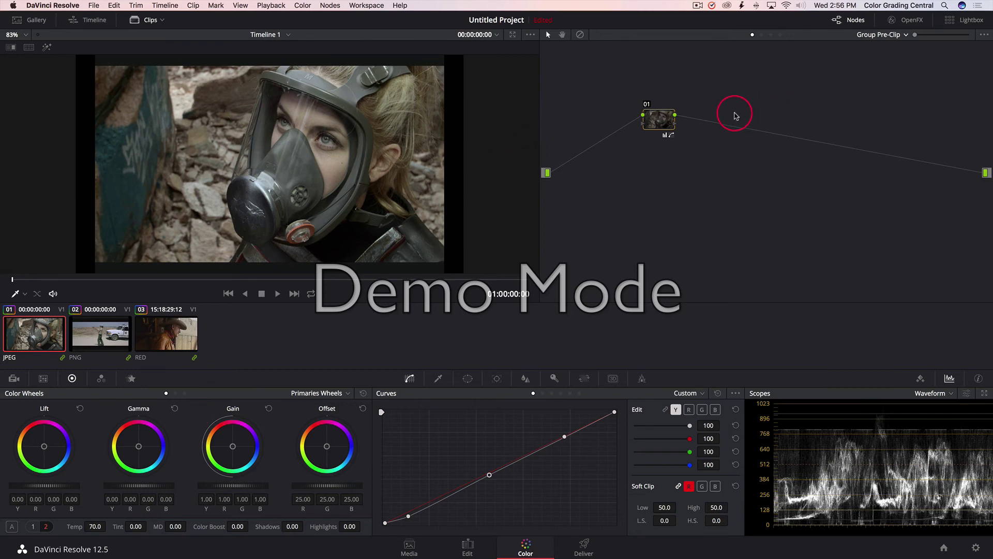
Step: Switch to the Group Post-Clip level and tint Lift green with red -0.20, green 0.07 and blue -0.07
left_click(878, 35)
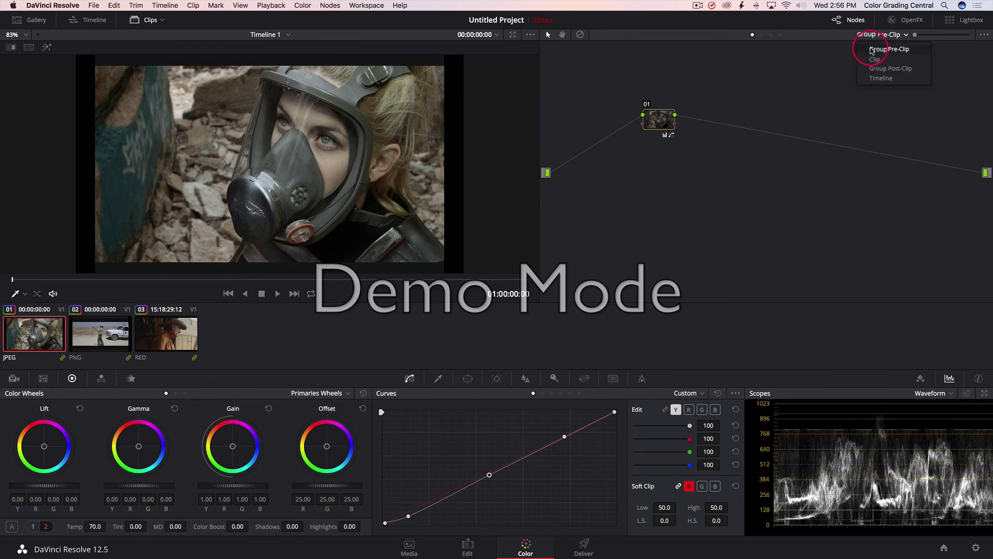
left_click(875, 68)
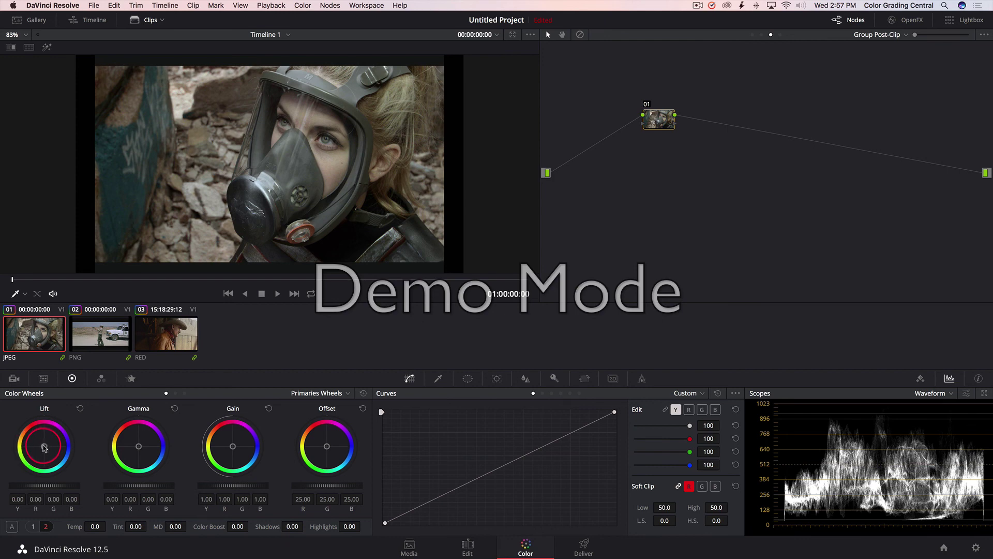
left_click_drag(44, 448, 41, 456)
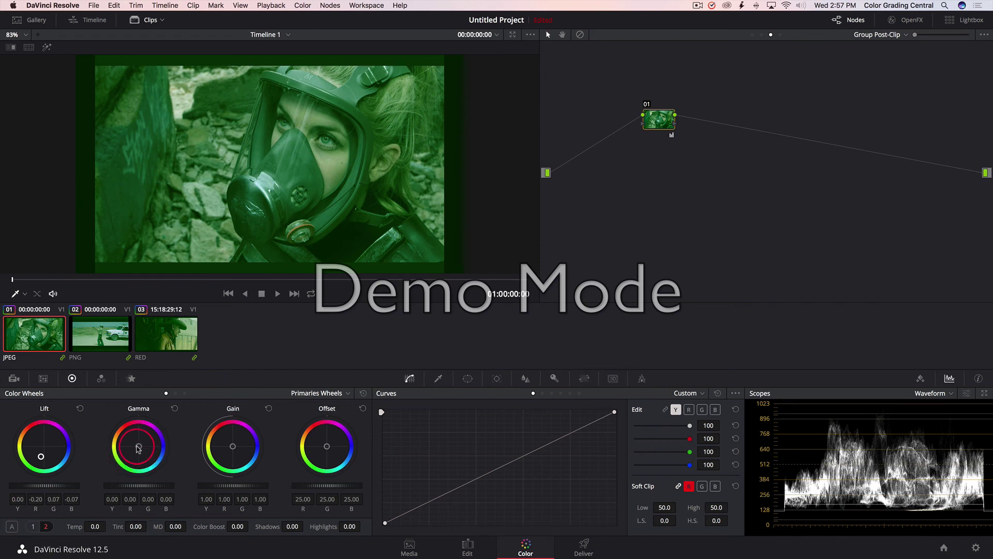
Step: Tint the Group Post-Clip Gamma to red -0.11, green 0.03 and blue -0.03, and review the JPEG clip full screen
left_click_drag(139, 445, 139, 449)
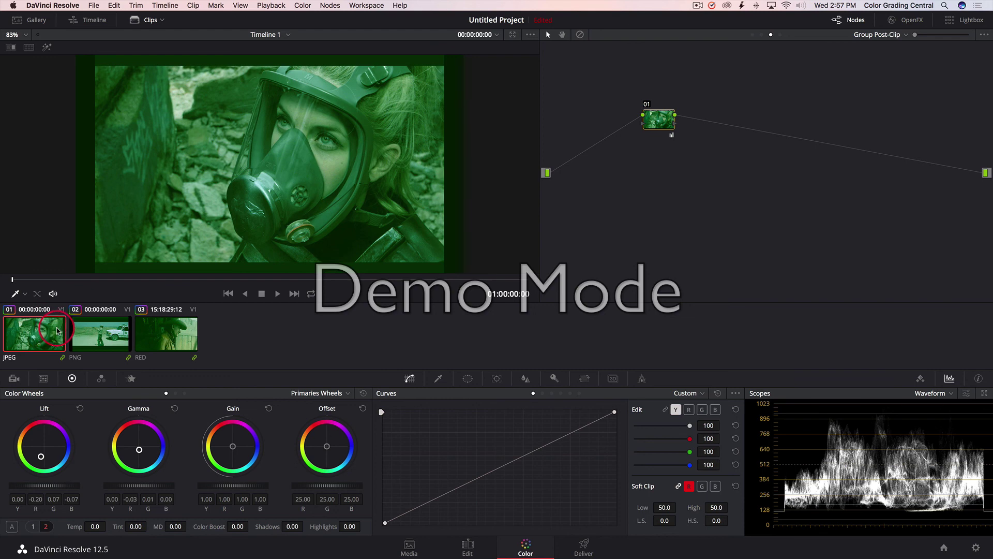
left_click_drag(153, 451, 106, 524)
left_click(116, 335)
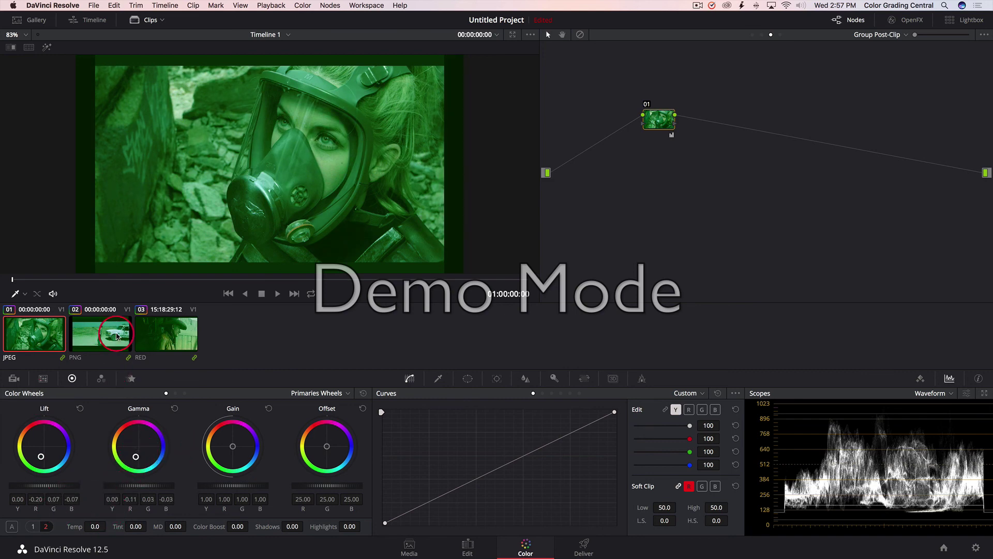
key("super+f")
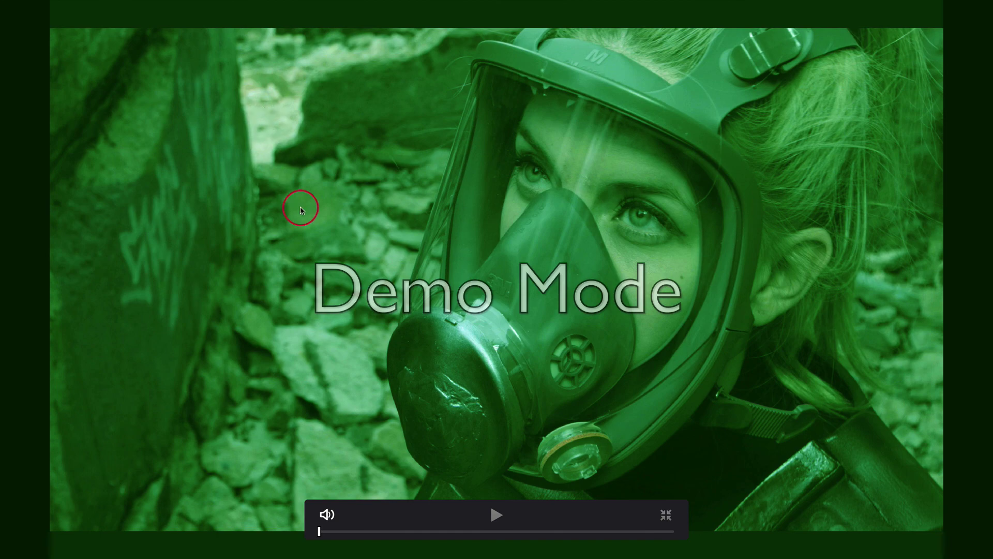
key("Escape")
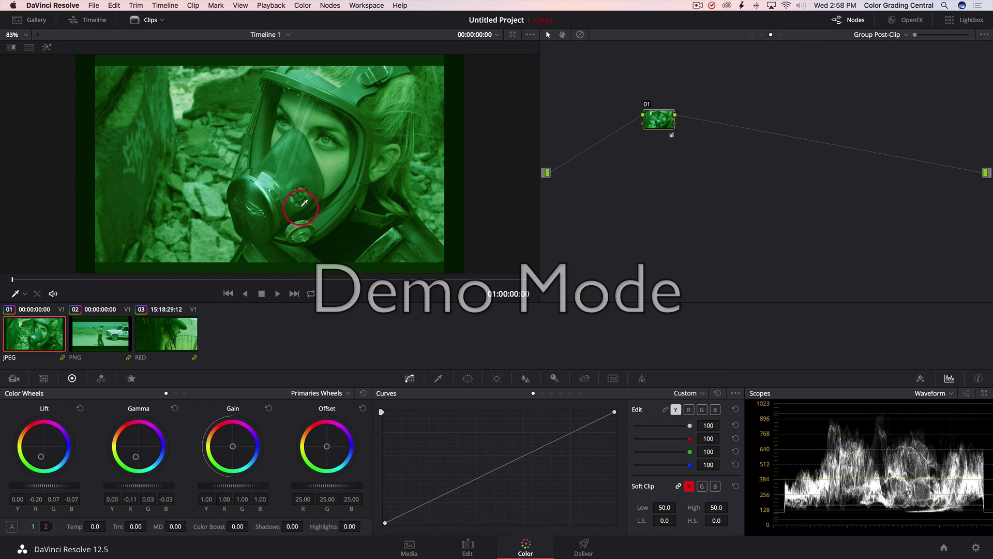
Step: Look at the JPEG clip's own nodes at the Clip level, and return the node editor to Group Pre-Clip
left_click(879, 34)
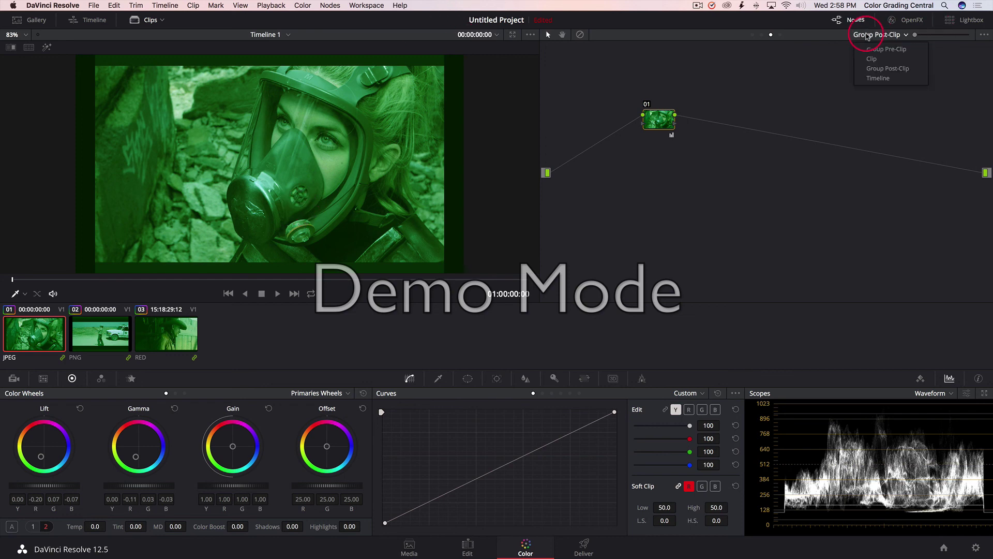
left_click(871, 59)
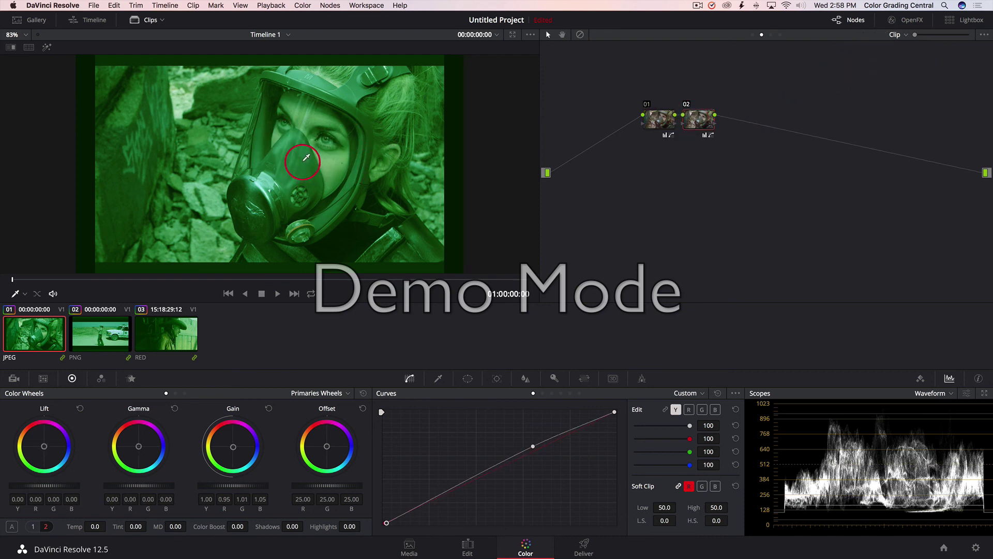
left_click(897, 36)
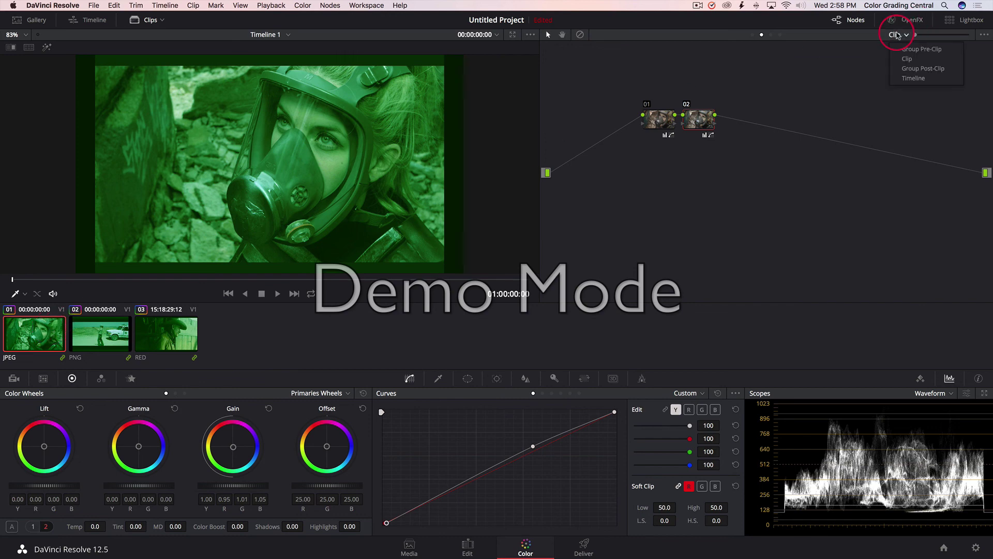
left_click(918, 50)
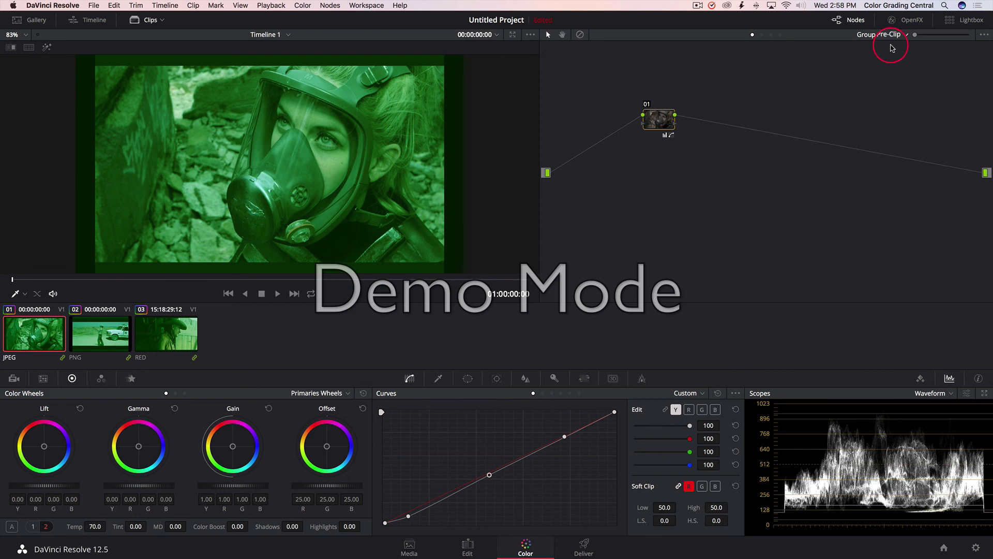
left_click(698, 5)
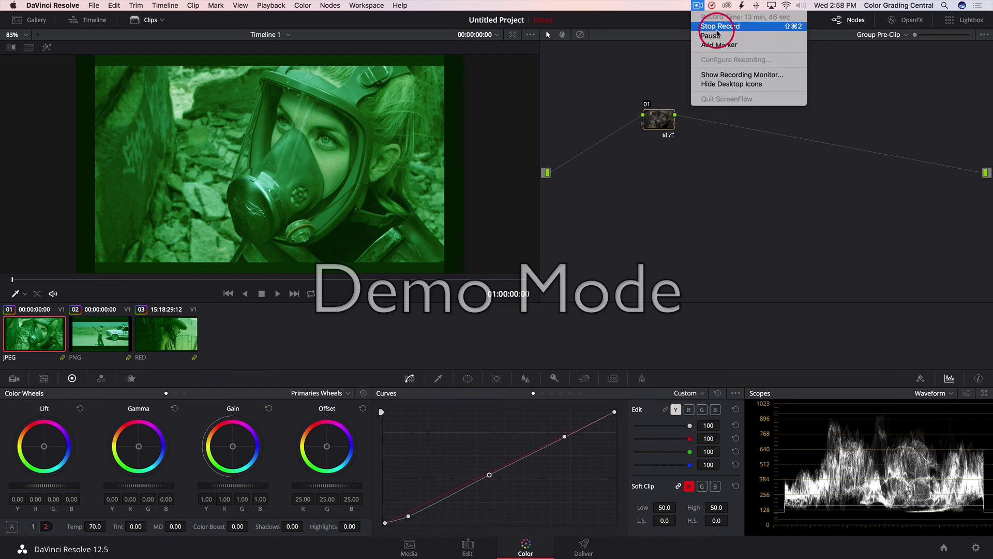